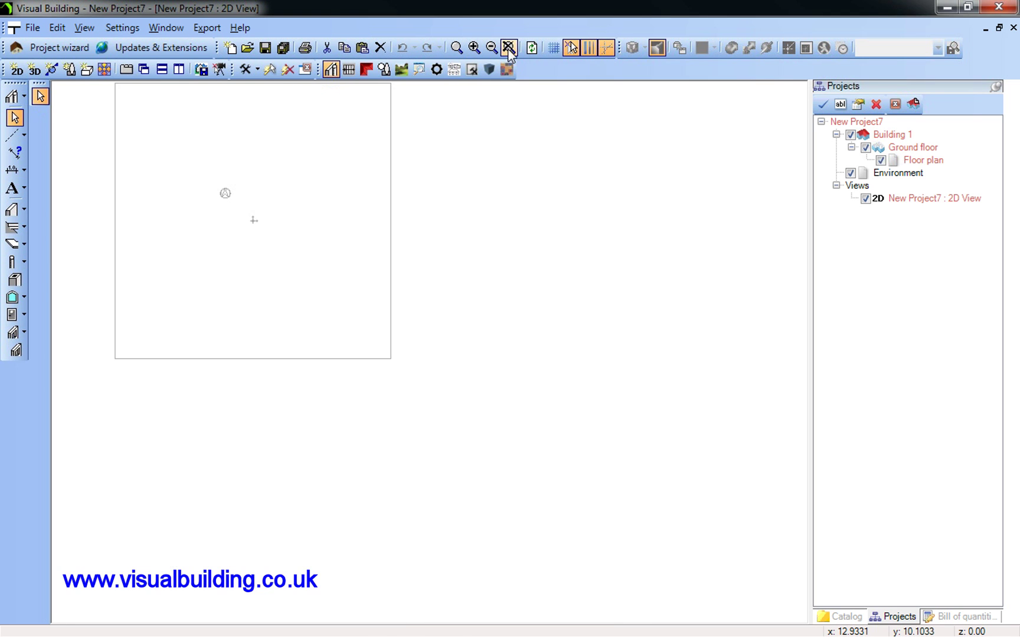
- Create New Project7 and confirm its ground-floor 2D view properties at scale 1:50
click(508, 48)
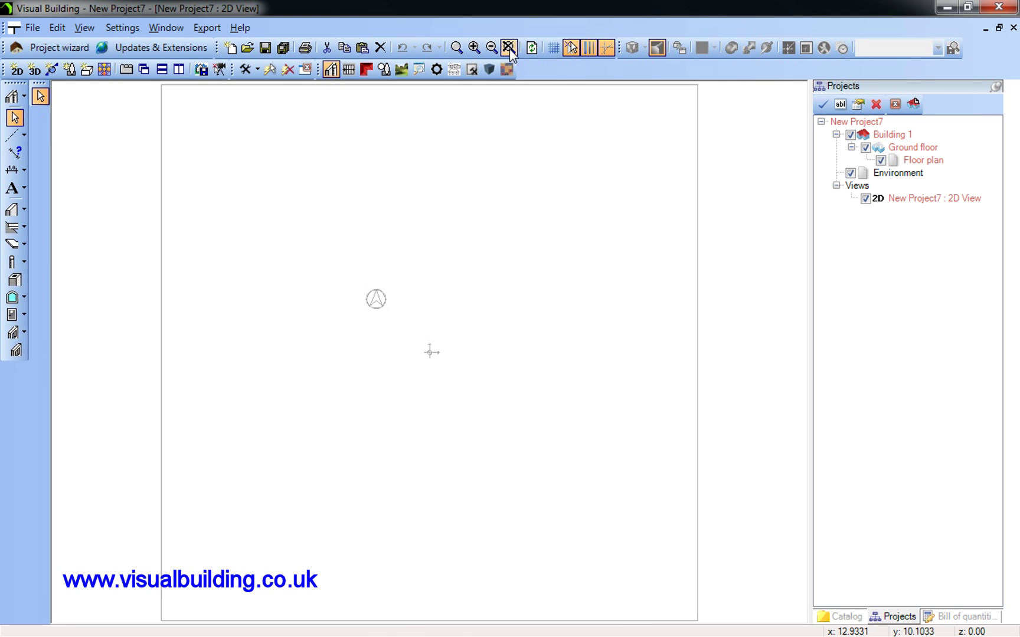
right_click(317, 125)
click(360, 148)
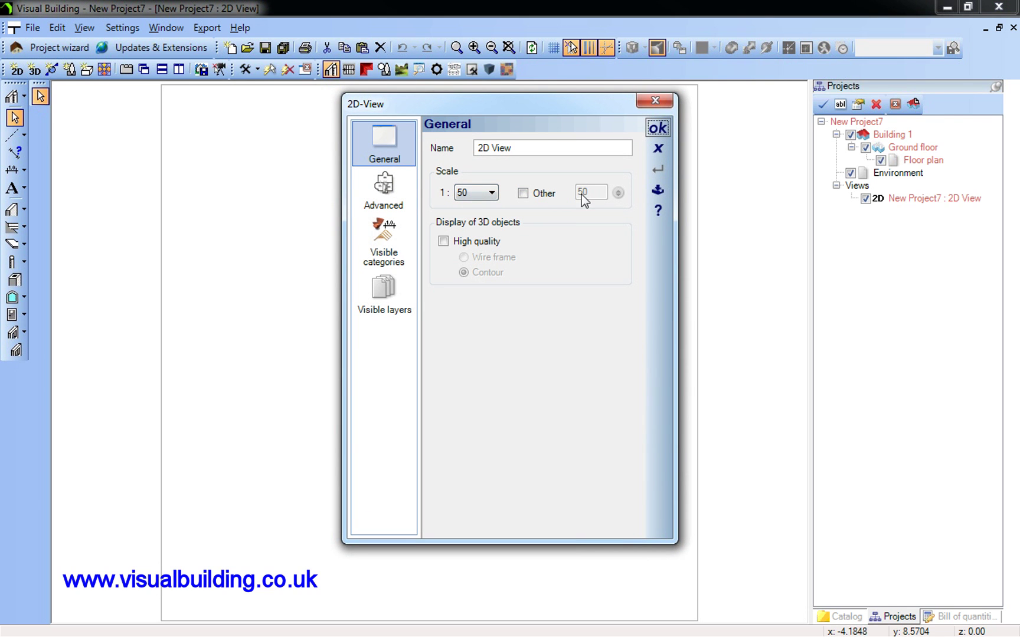
click(656, 129)
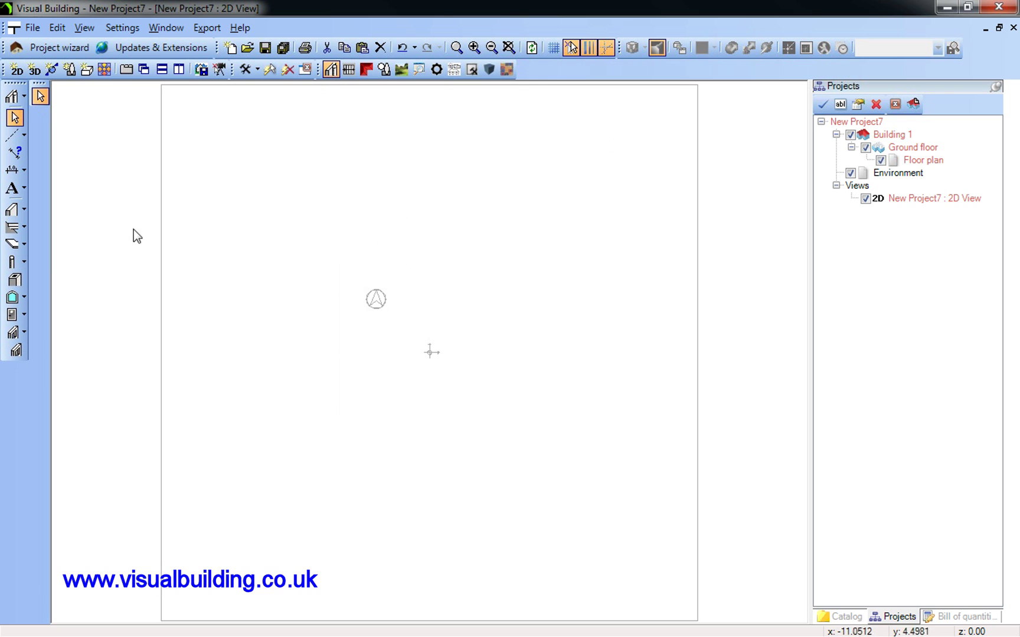
- Insert the scan.PNG image and place it by clicking two opposite corners of its area
click(383, 69)
click(19, 335)
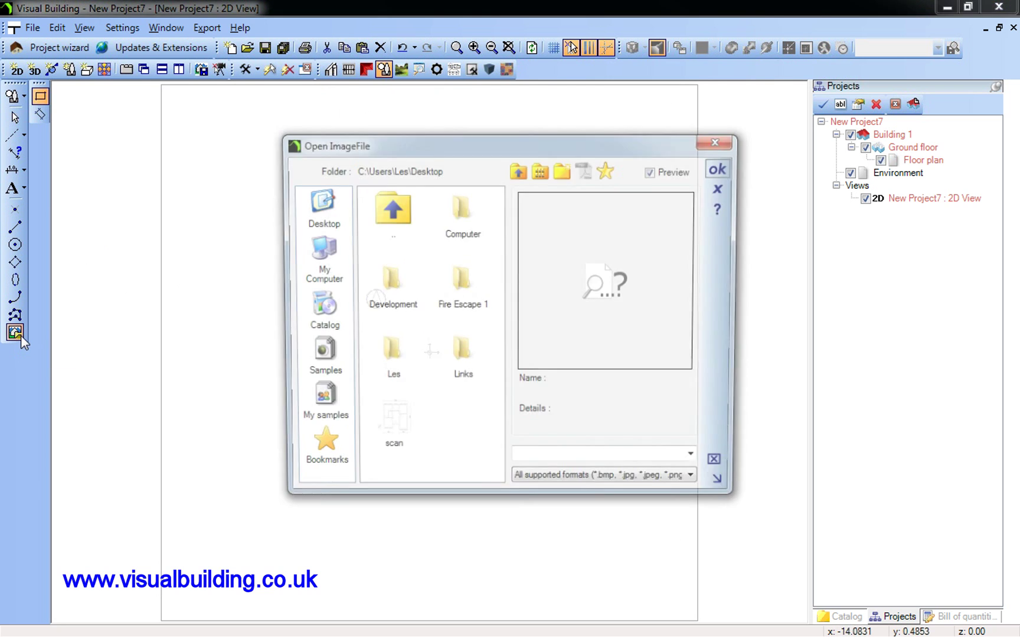
click(384, 437)
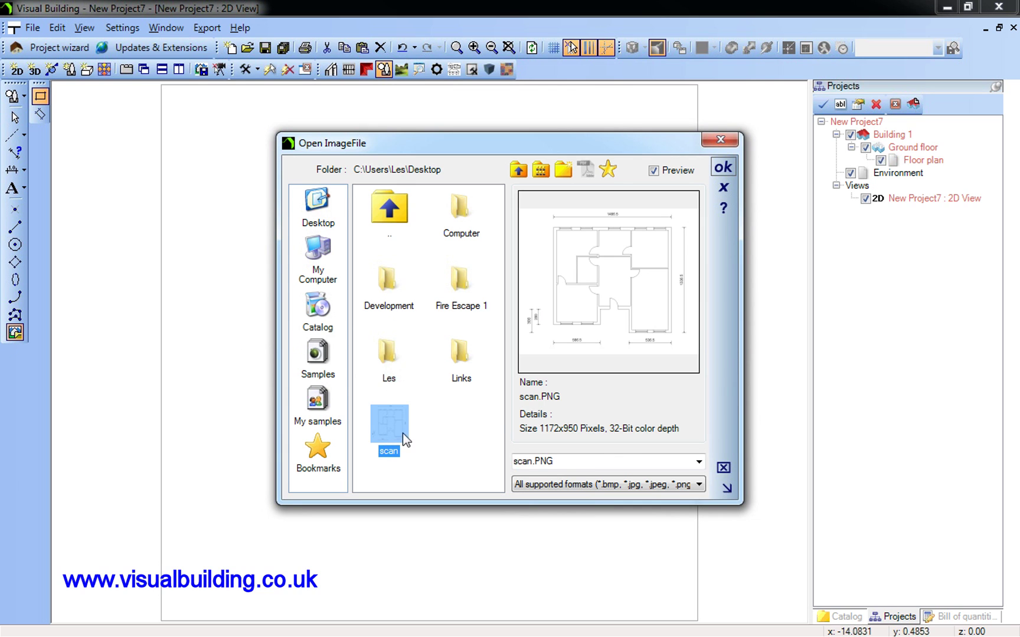
click(699, 485)
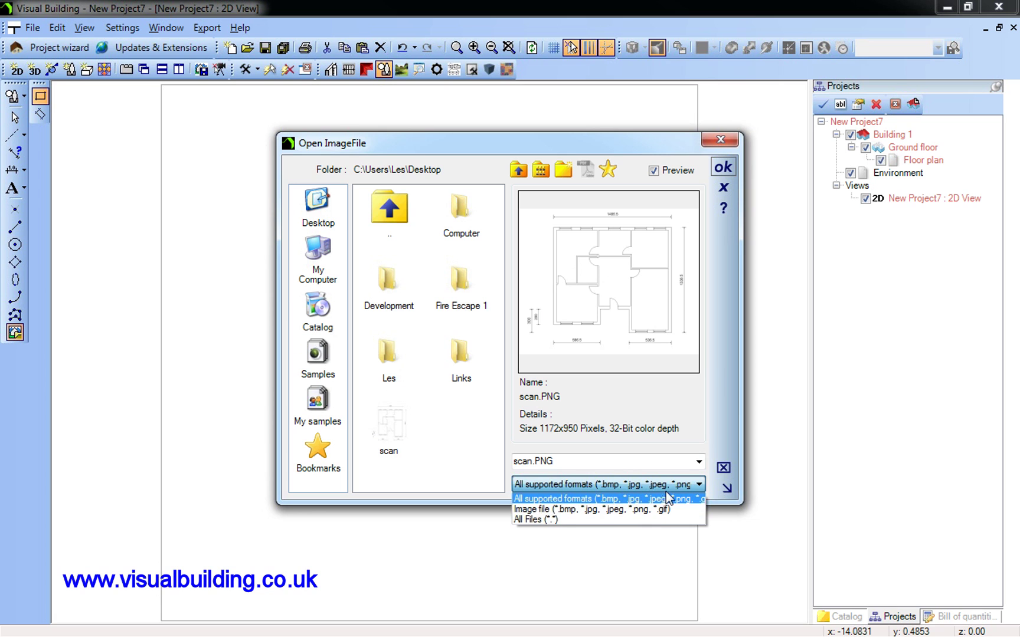
click(724, 168)
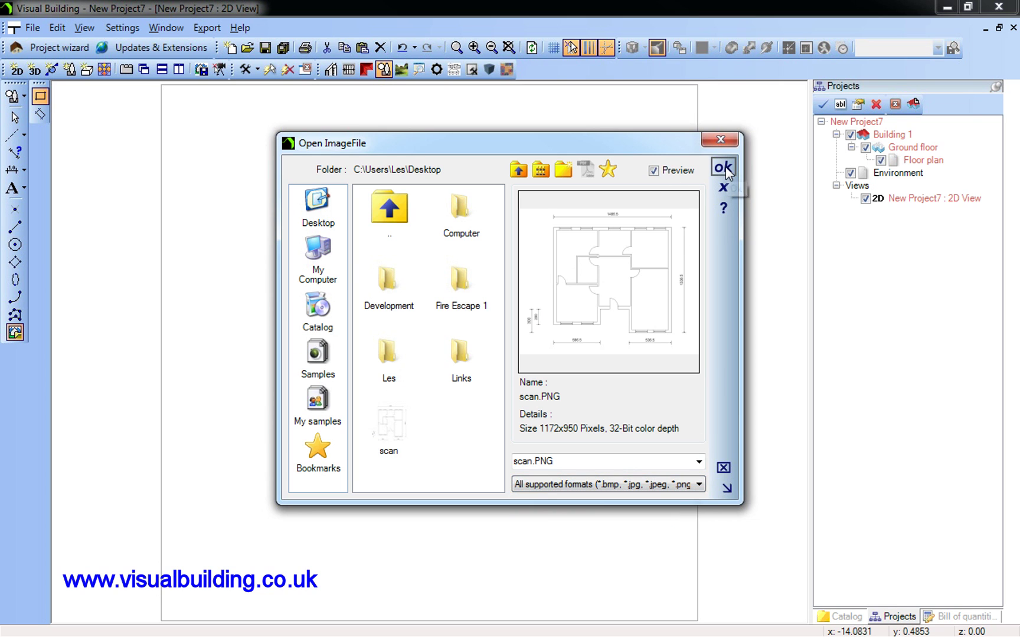
click(724, 169)
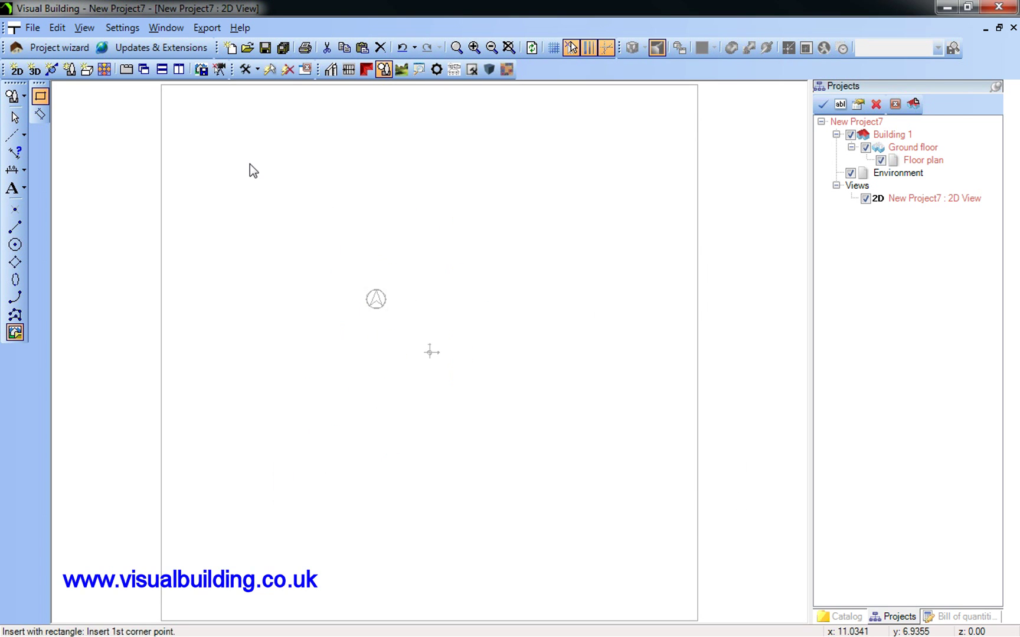
click(240, 160)
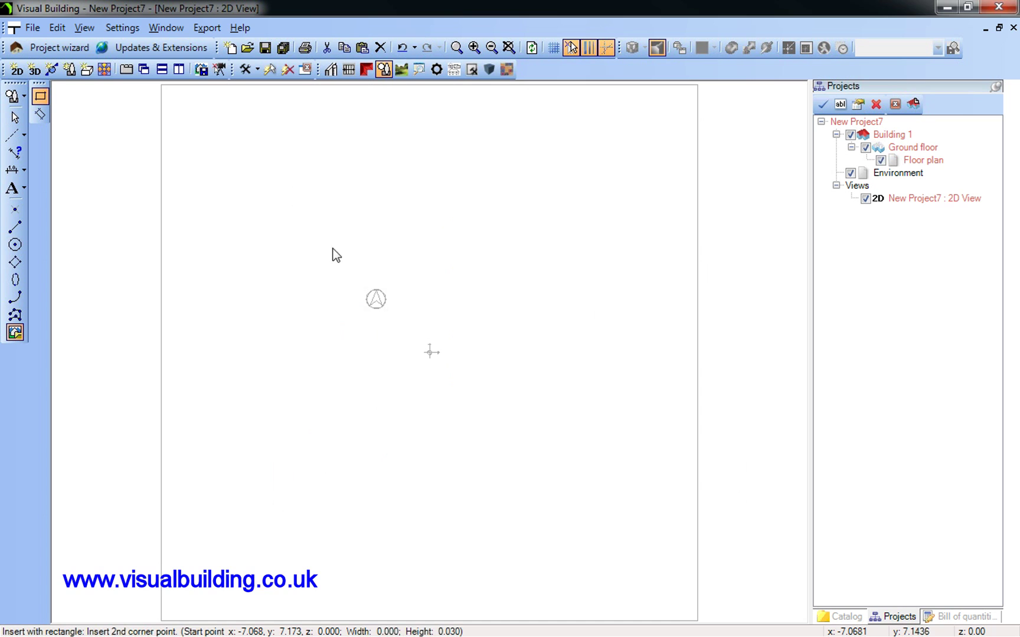
click(606, 528)
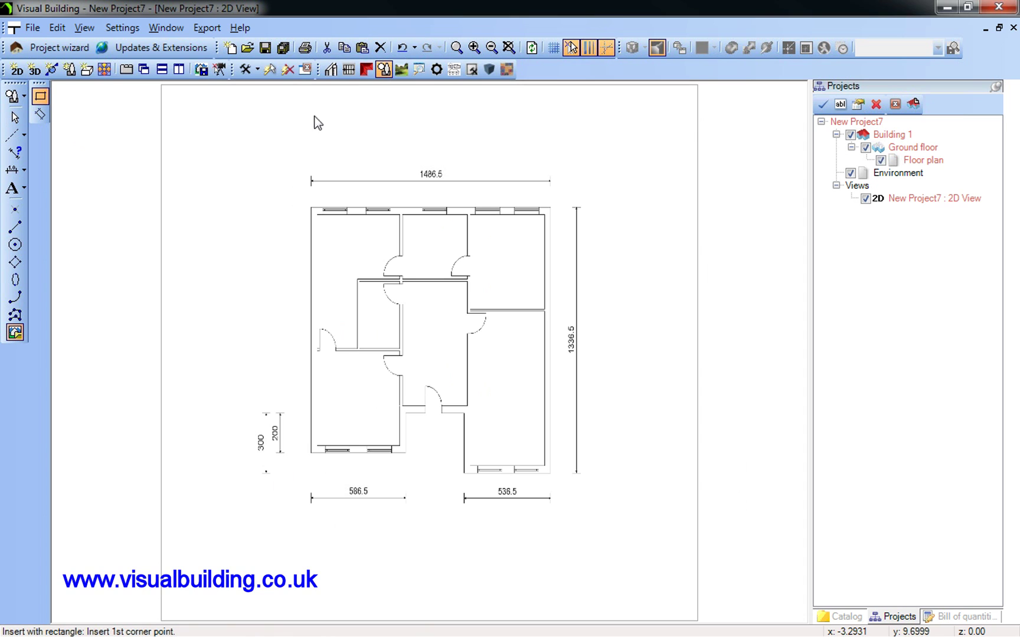
click(14, 118)
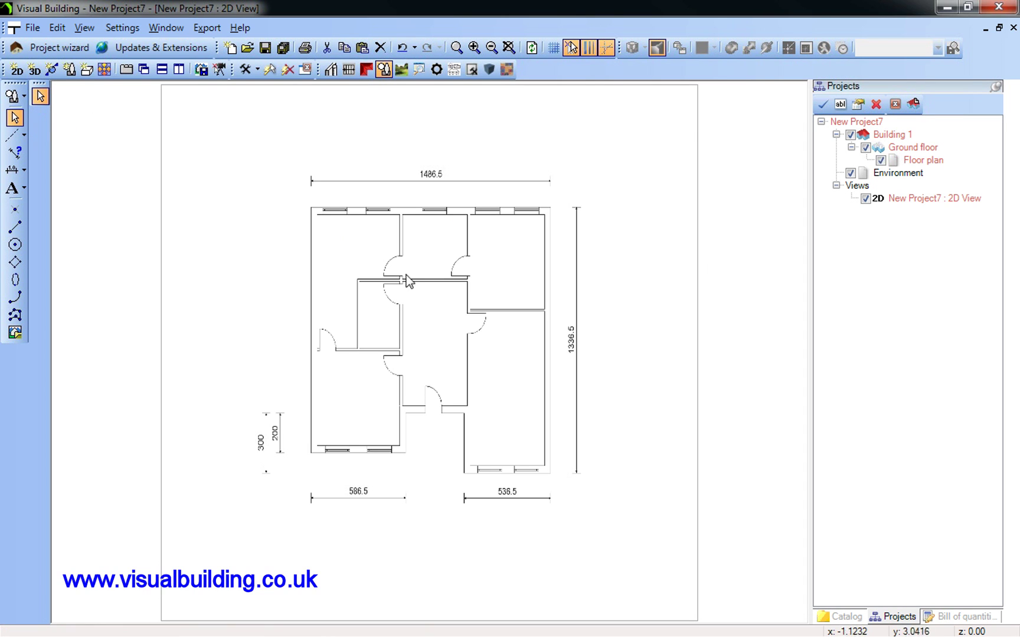
- Shift the scan.PNG image slightly left, send it to the back, and start Adjust scaling
drag(454, 303, 430, 344)
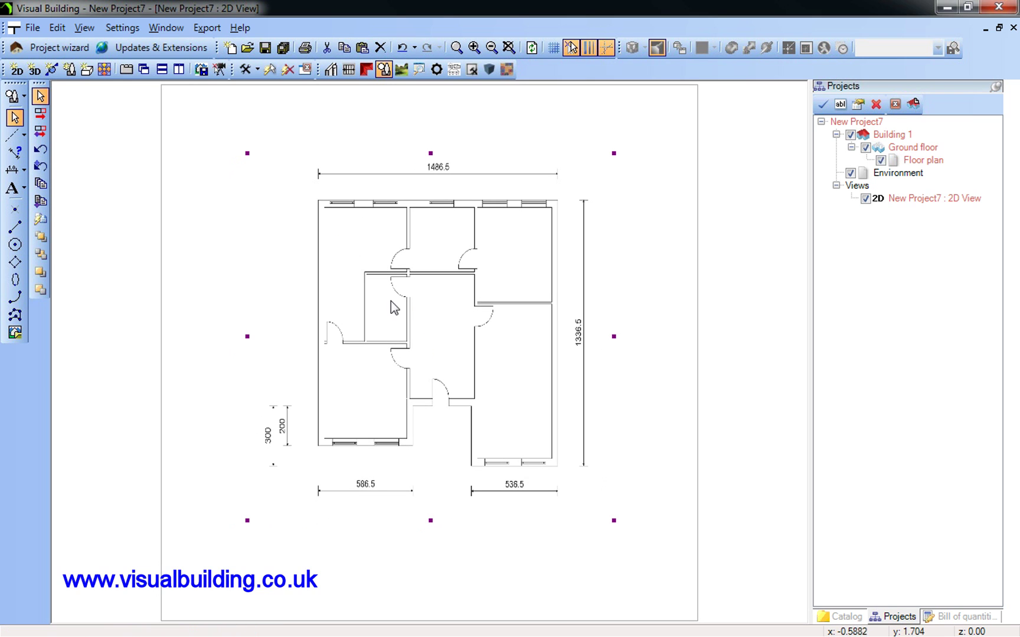
click(40, 255)
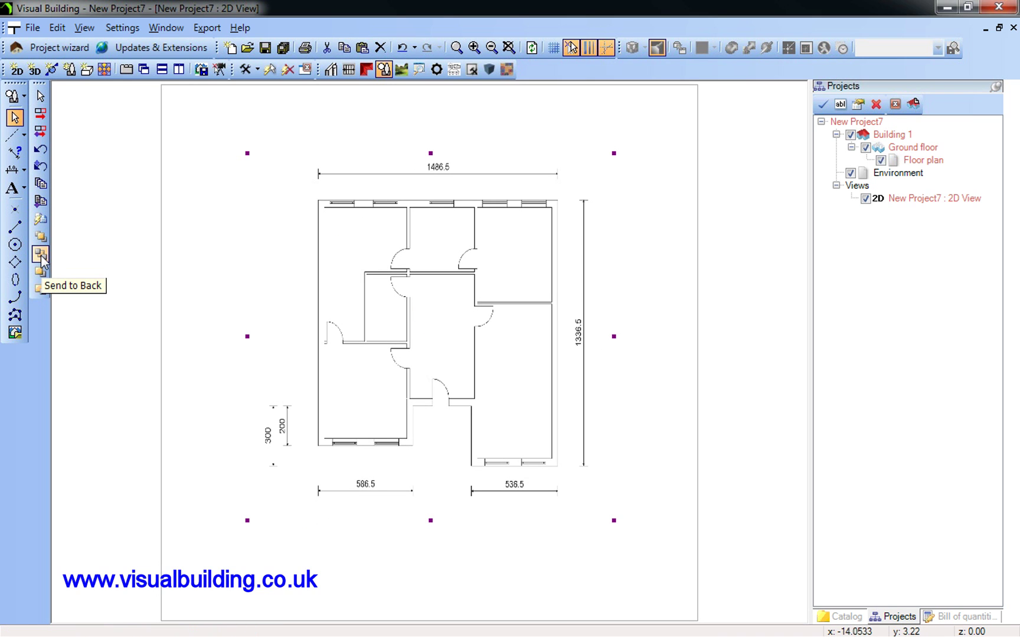
right_click(374, 249)
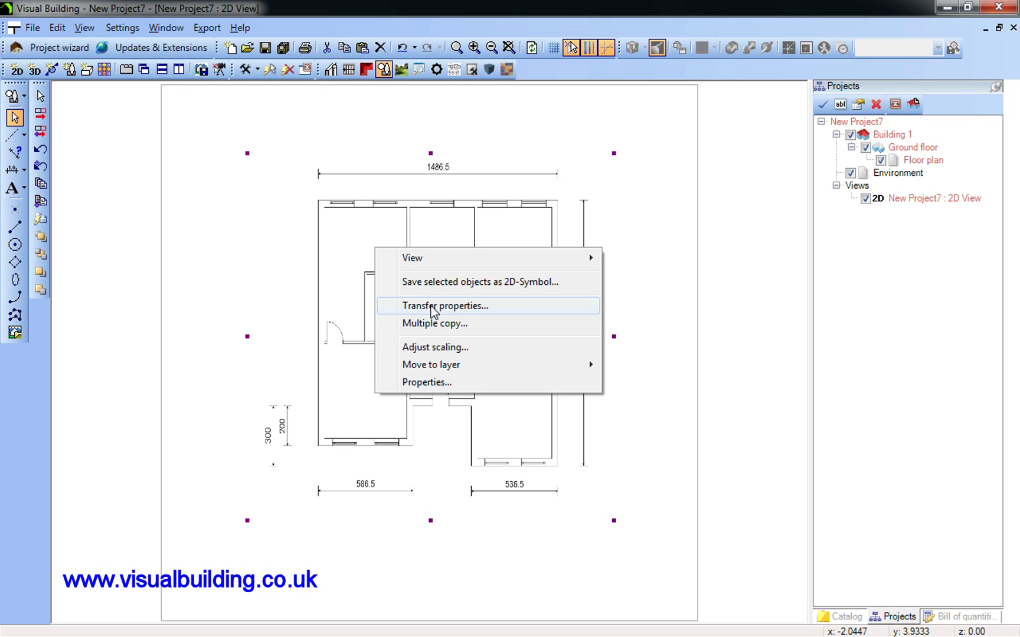
click(436, 347)
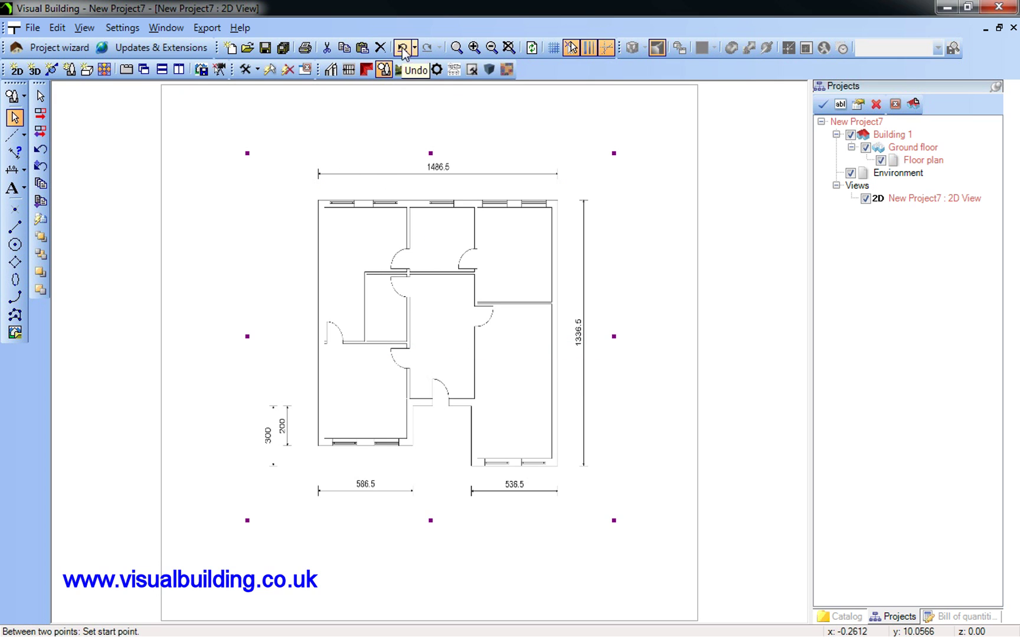
- Mark both ends of the 1486.5 dimension, enter a 14.865 m target length, then zoom extents
click(474, 47)
click(474, 48)
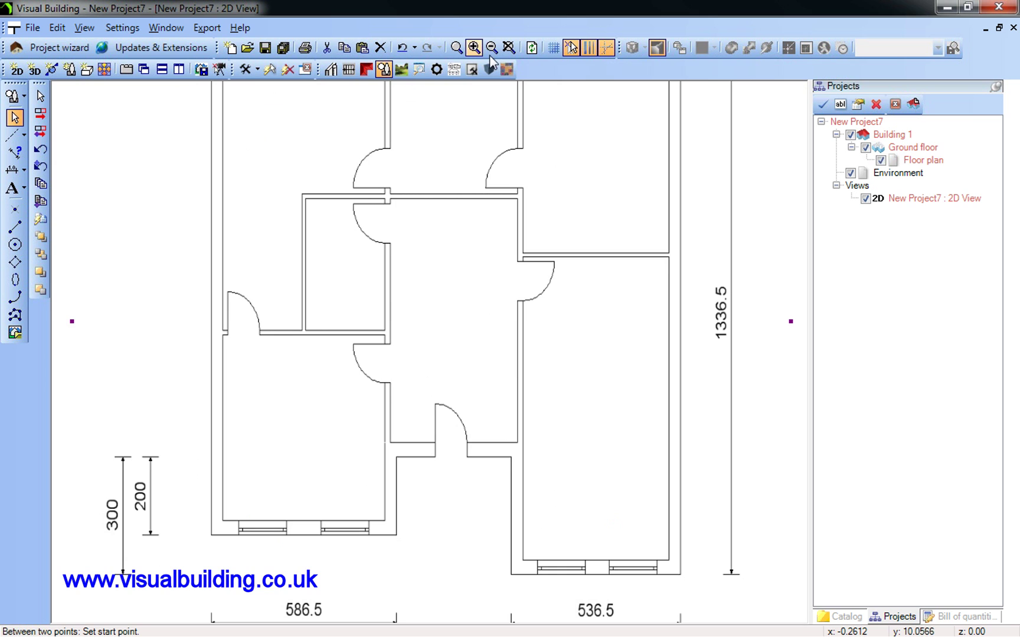
scroll(545, 107, up, 5)
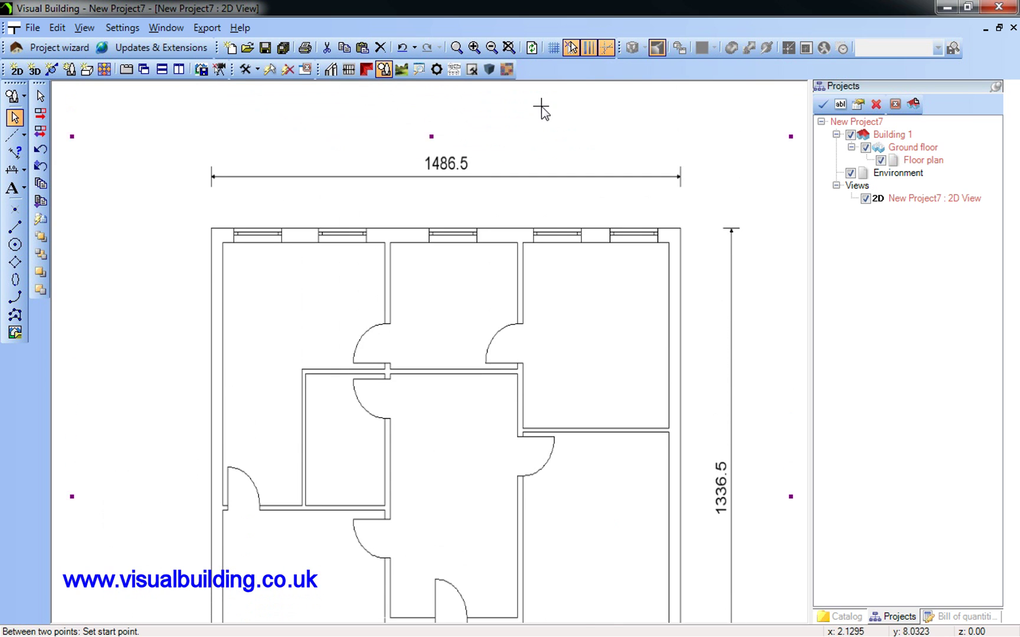
scroll(540, 110, up, 5)
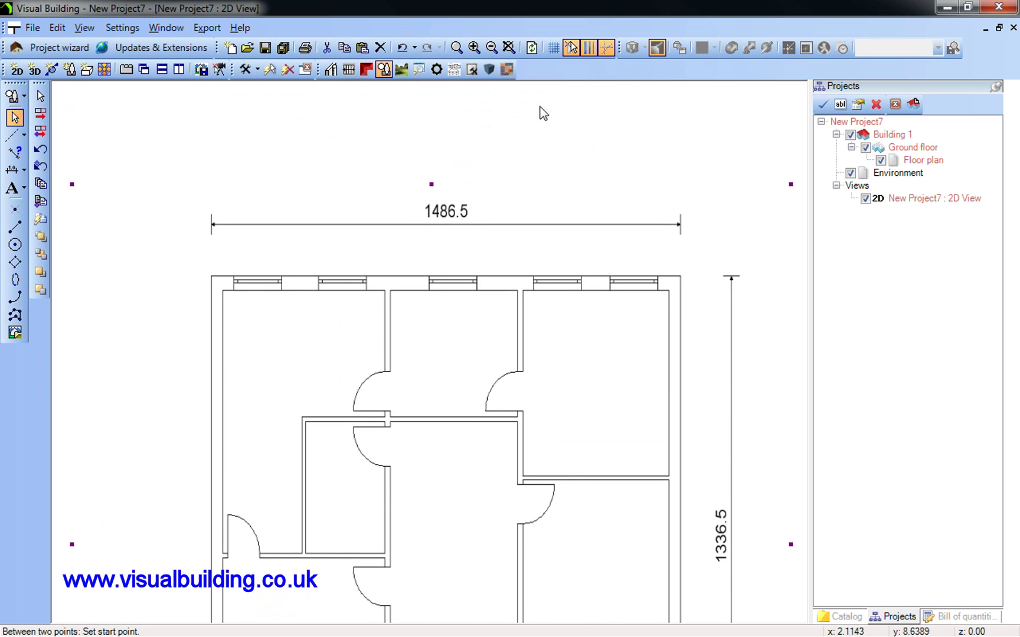
click(474, 47)
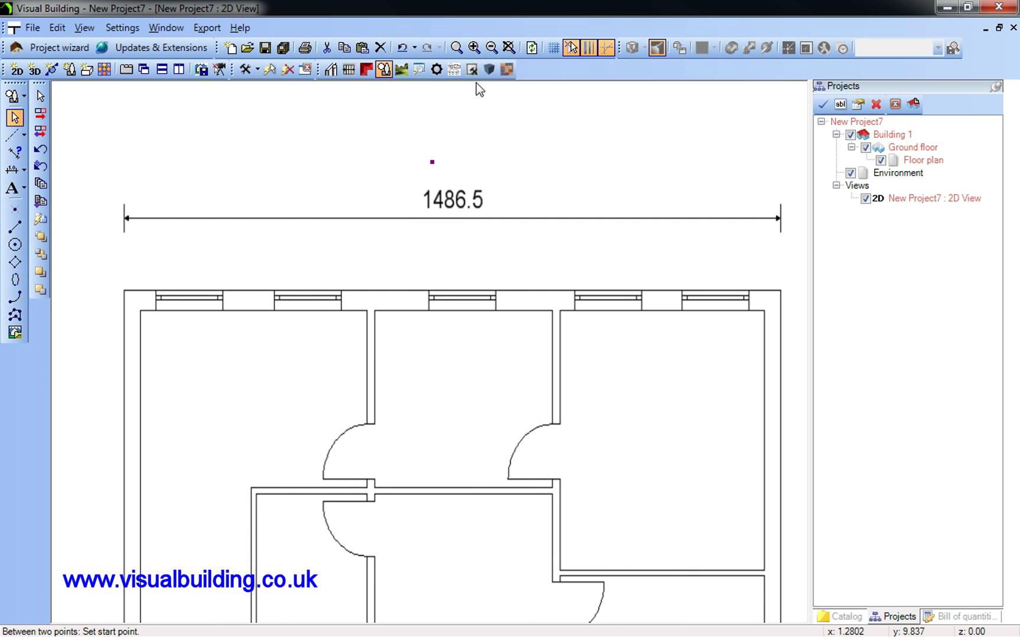
click(124, 219)
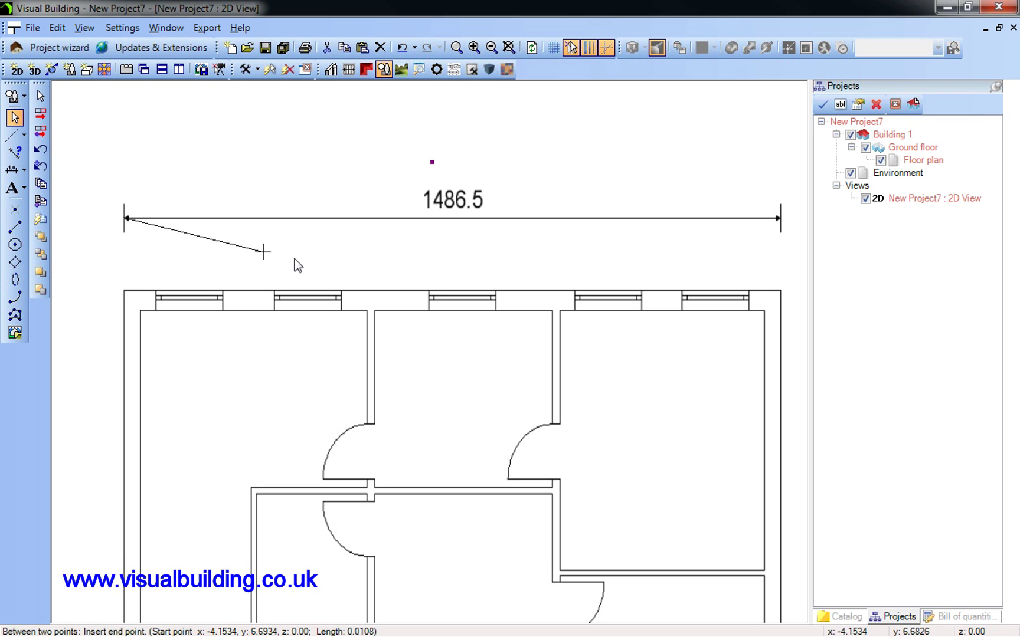
click(781, 218)
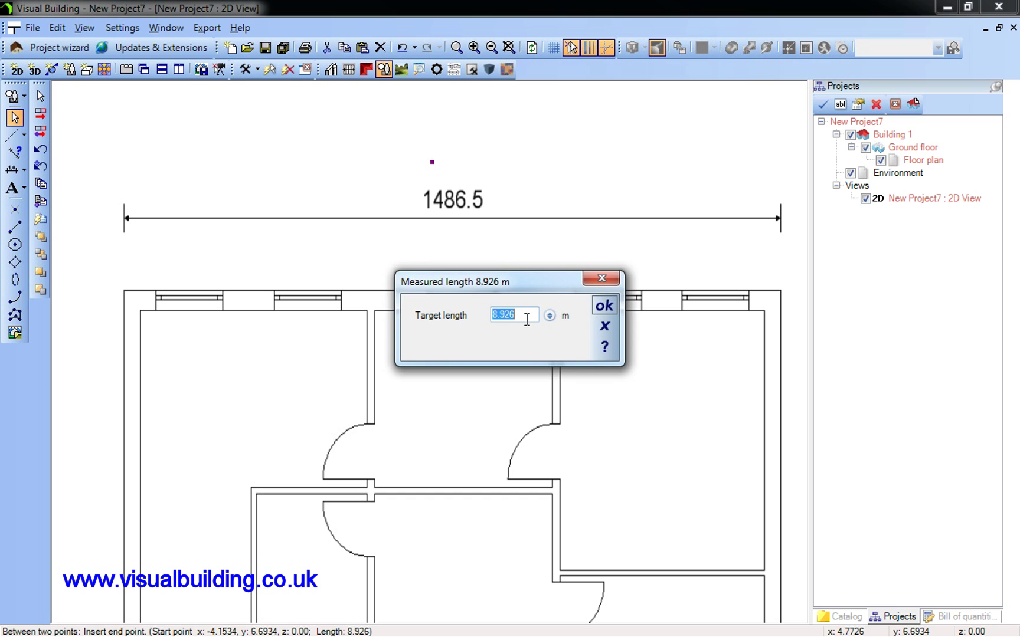
drag(522, 315, 472, 319)
text(14.865)
click(603, 306)
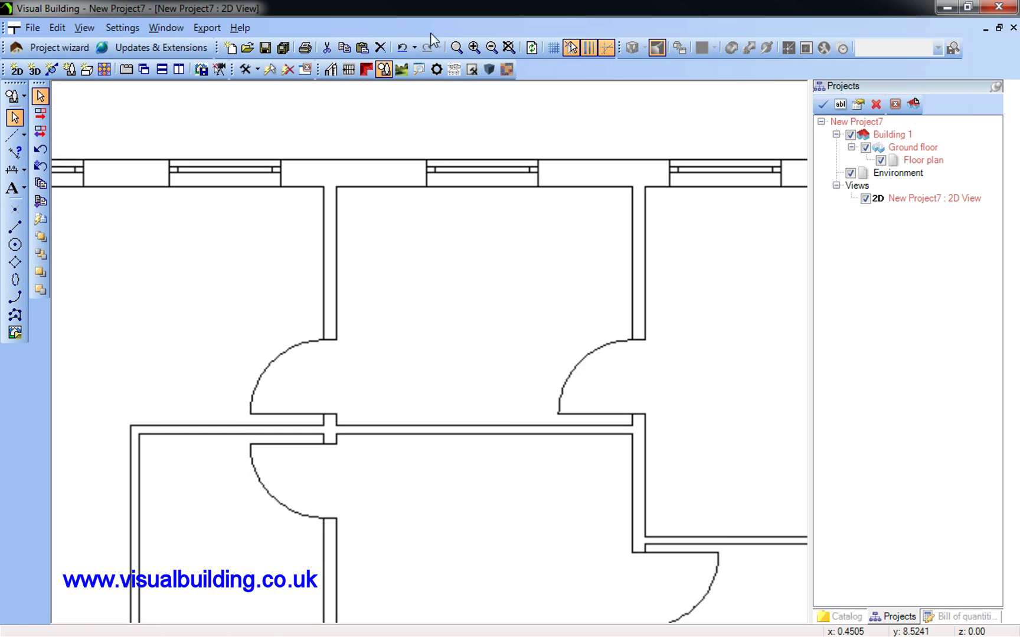
click(509, 47)
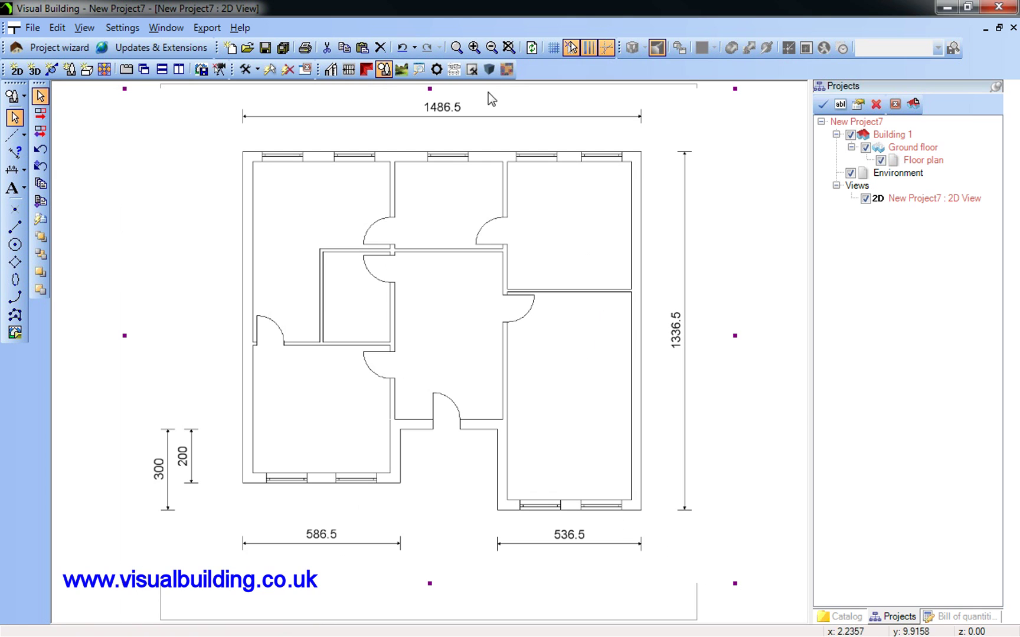
- Place horizontal guidelines along the top, bottom, lower-left and middle horizontal walls
click(15, 118)
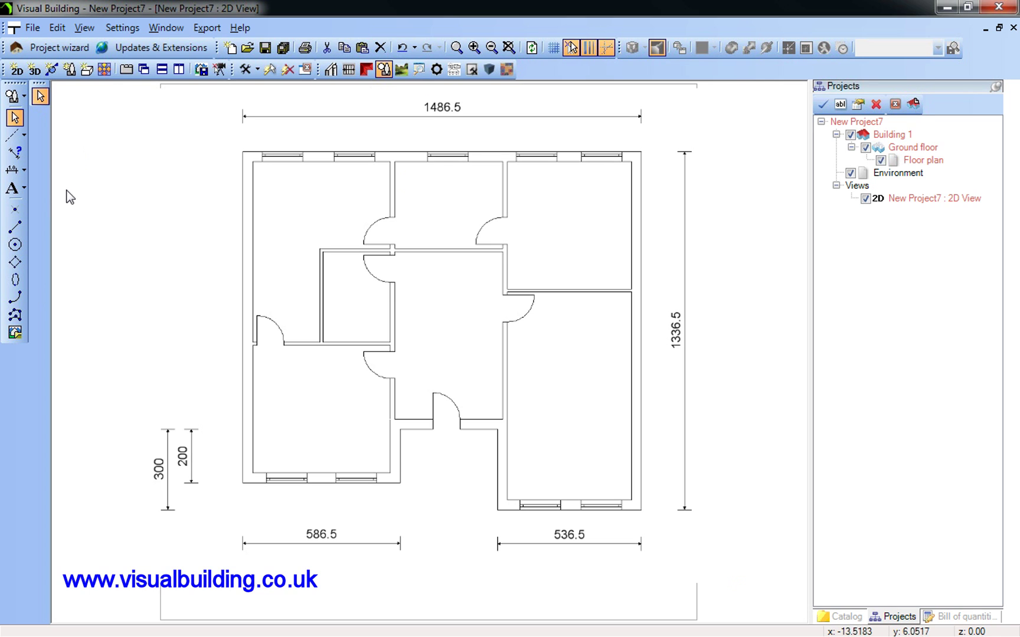
click(15, 135)
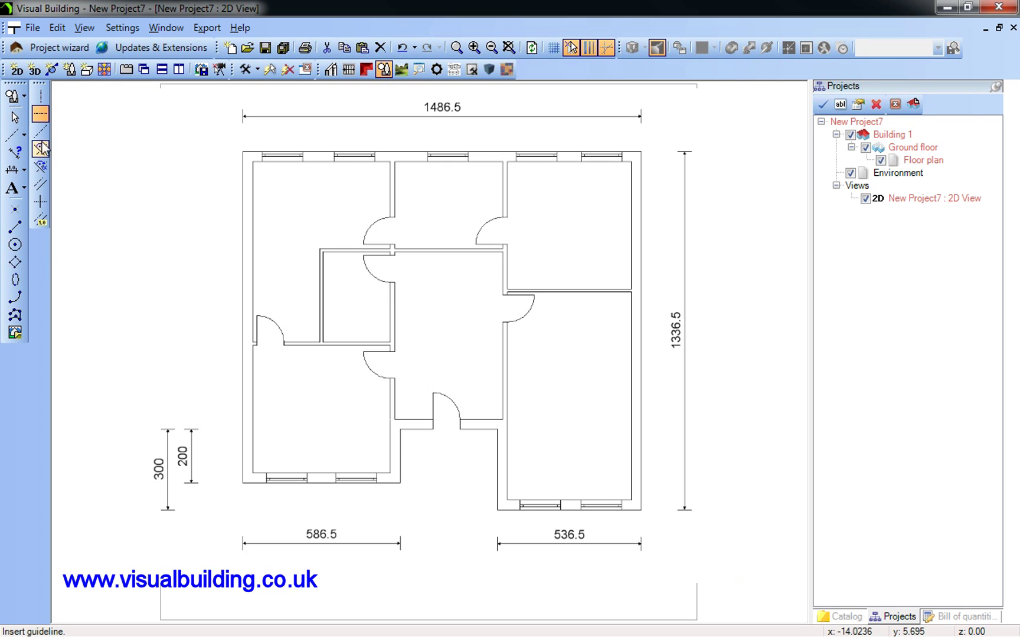
click(251, 152)
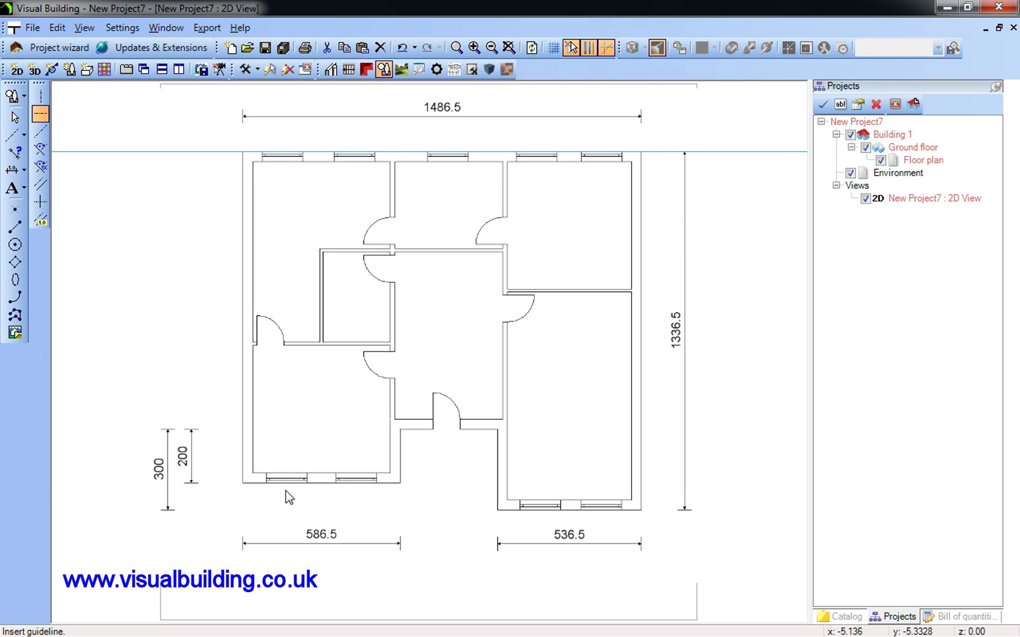
click(252, 483)
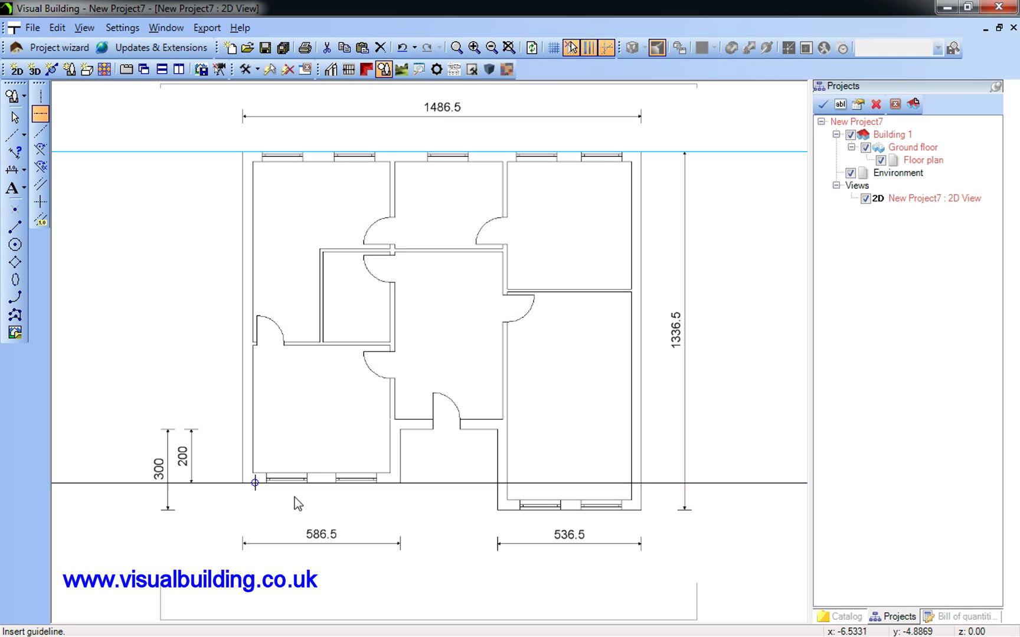
click(511, 510)
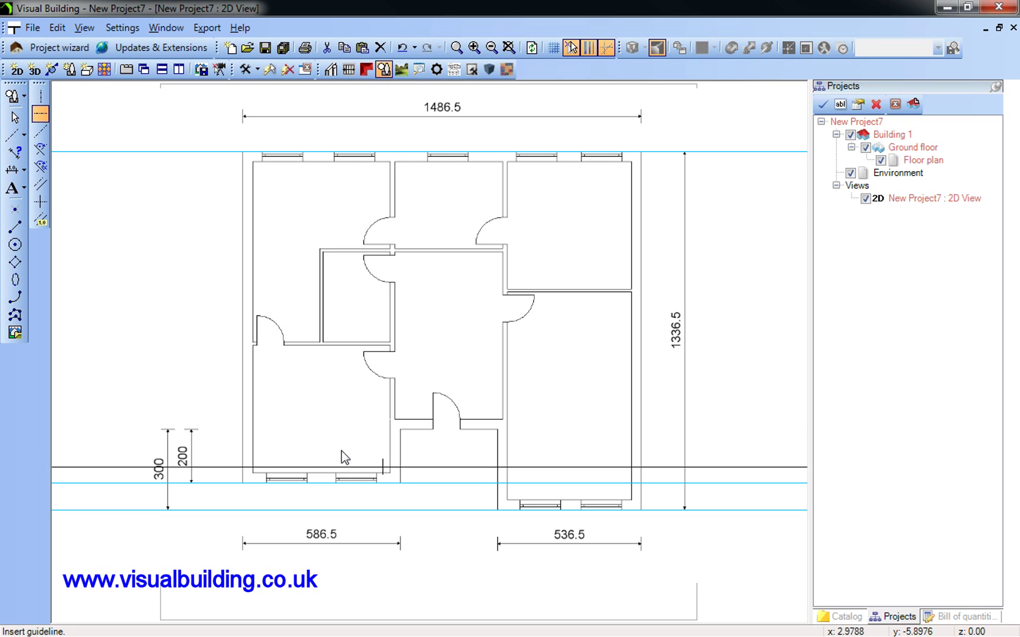
click(40, 131)
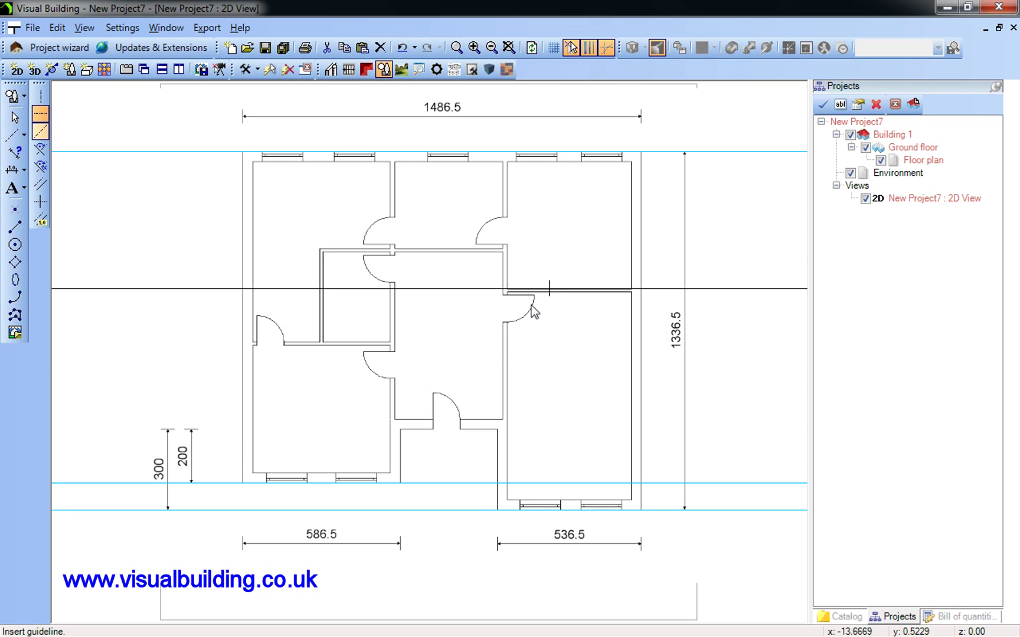
click(486, 430)
- Place vertical guidelines along the left and right outer walls and three interior walls
click(40, 96)
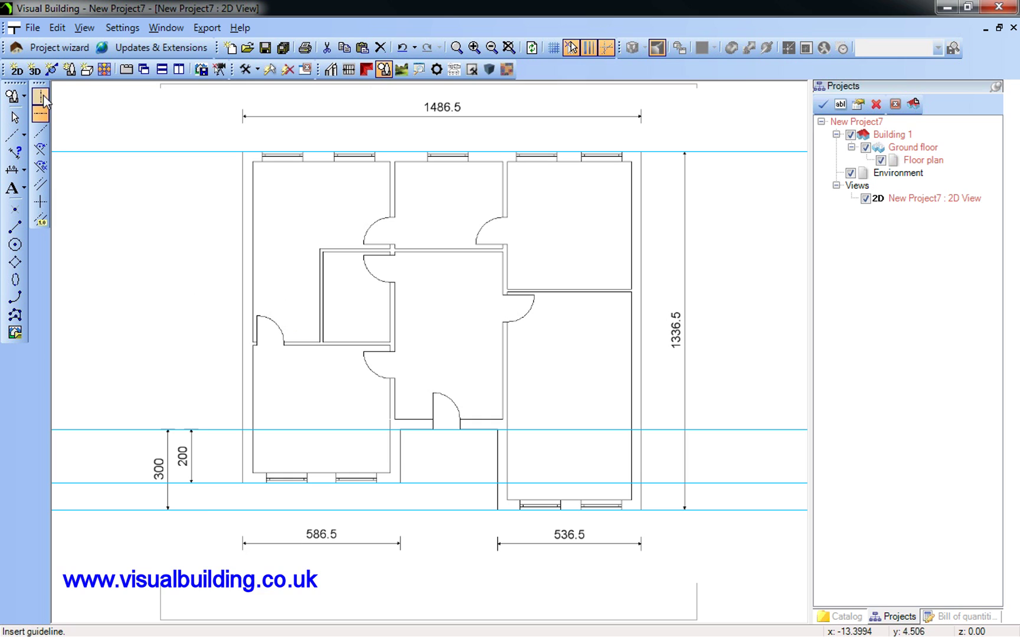
click(243, 279)
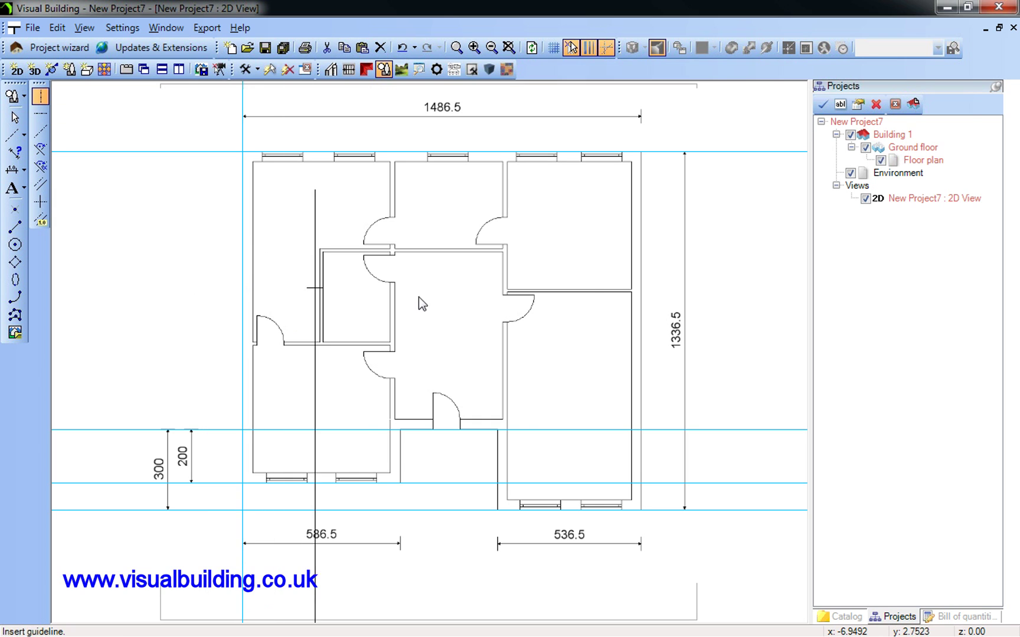
click(642, 345)
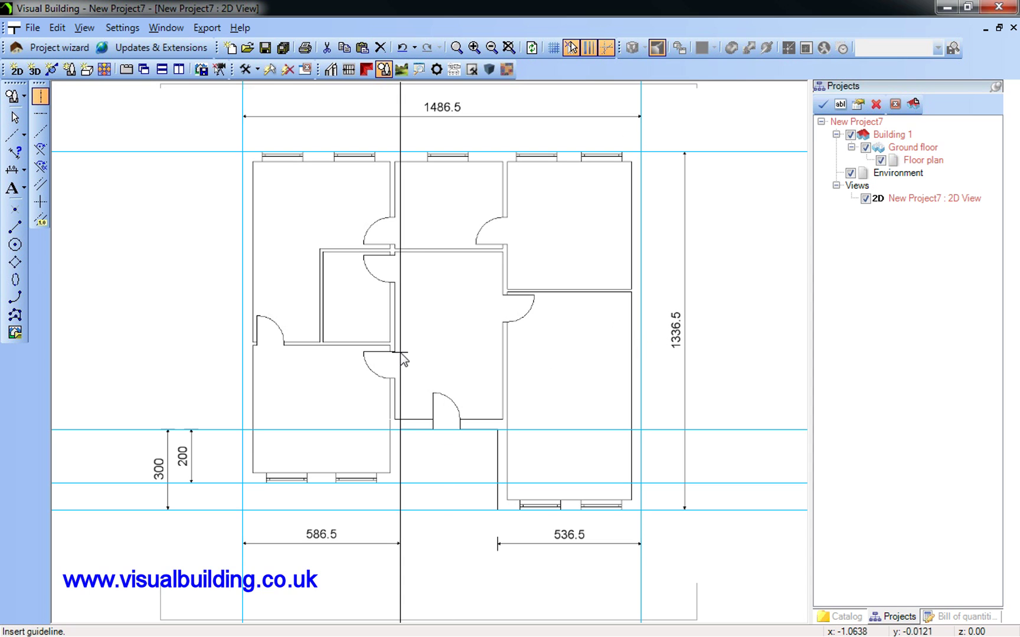
click(402, 389)
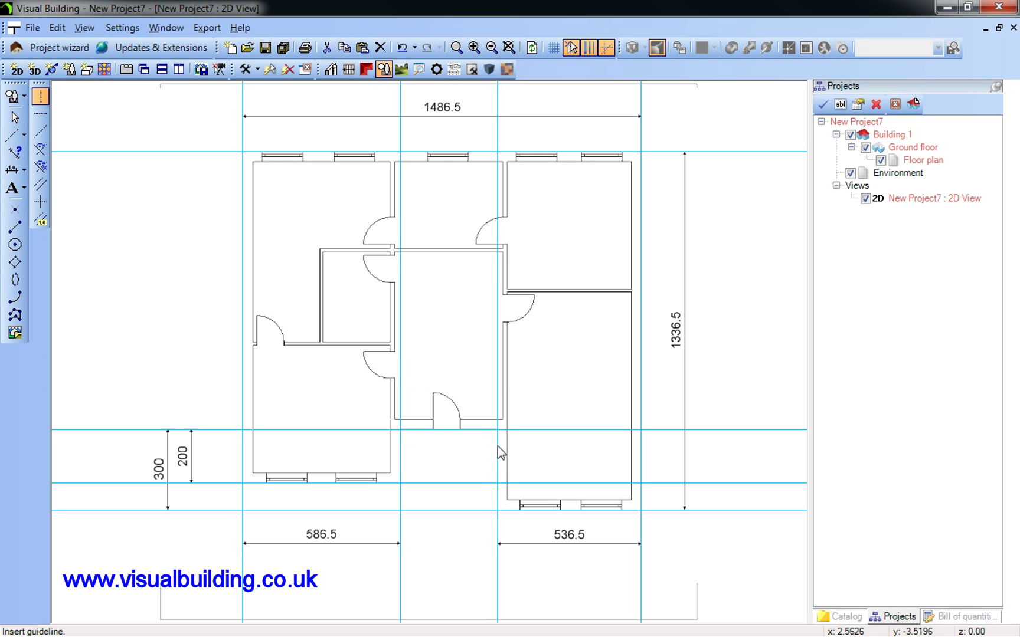
click(499, 452)
click(403, 335)
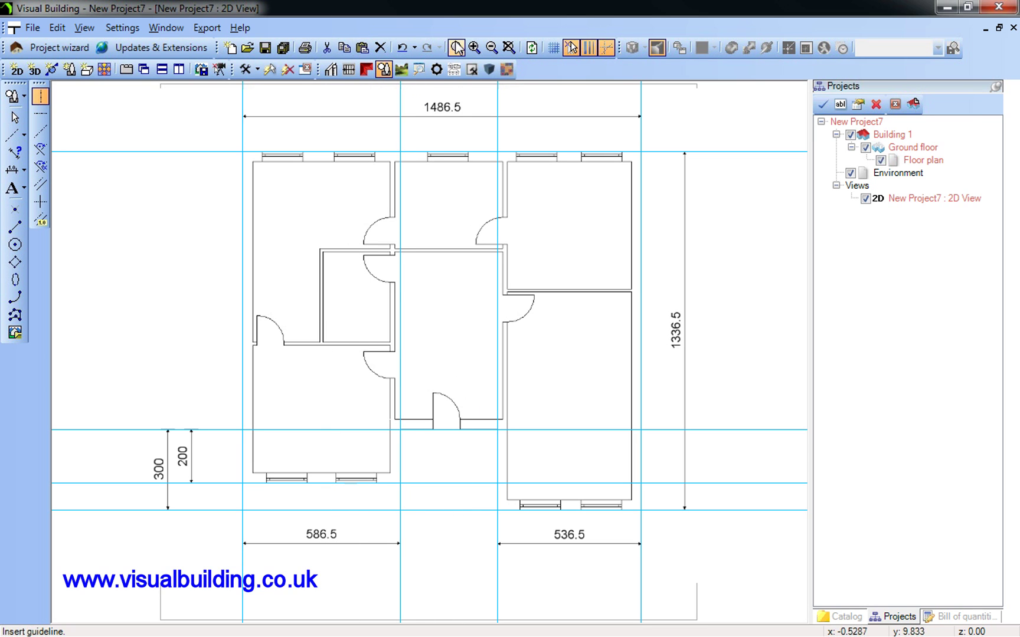
click(474, 50)
- Add horizontal guidelines along two upper interior walls, then pick the Building wall tool
click(475, 48)
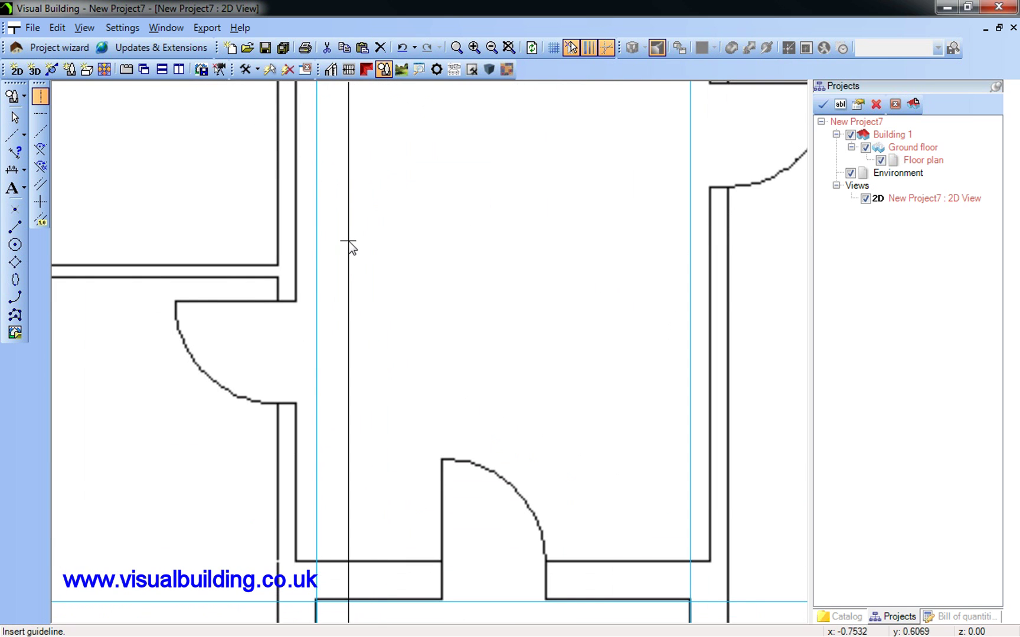
scroll(348, 243, left, 3)
scroll(348, 243, left, 8)
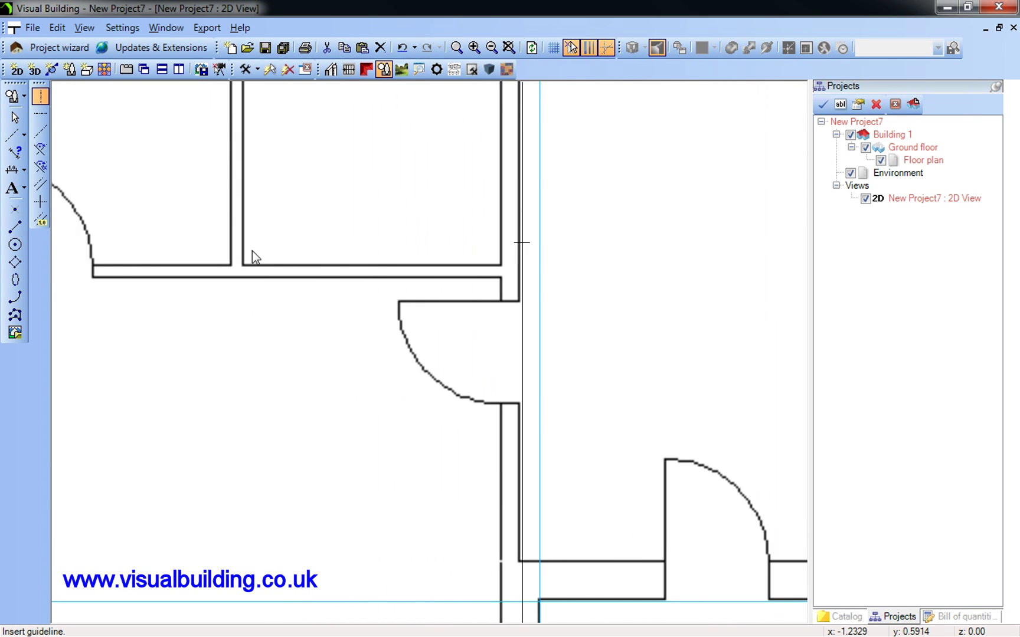
scroll(248, 233, left, 1)
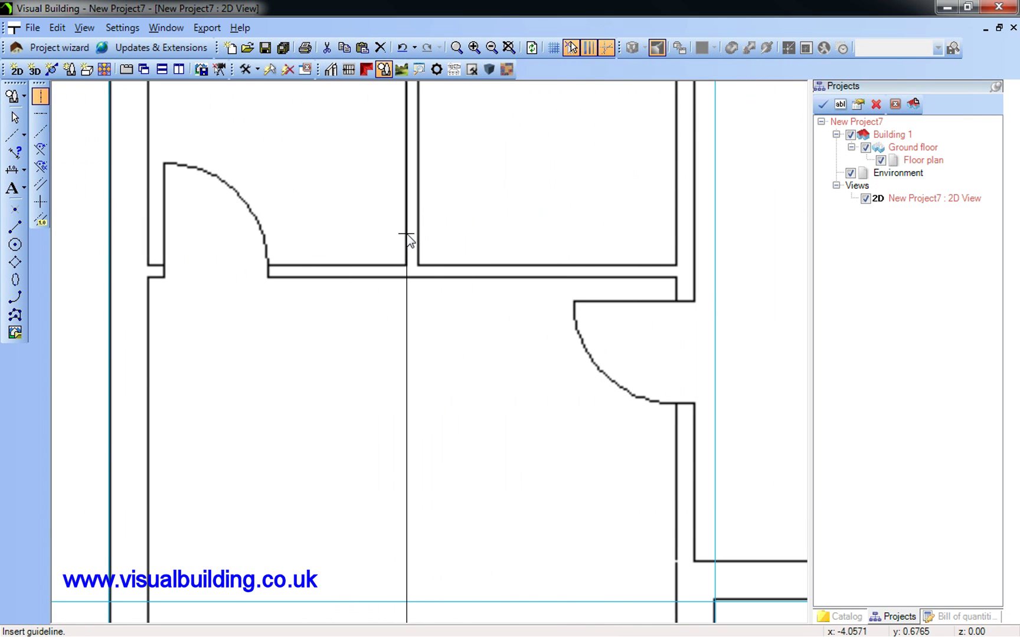
scroll(407, 238, down, 5)
click(549, 293)
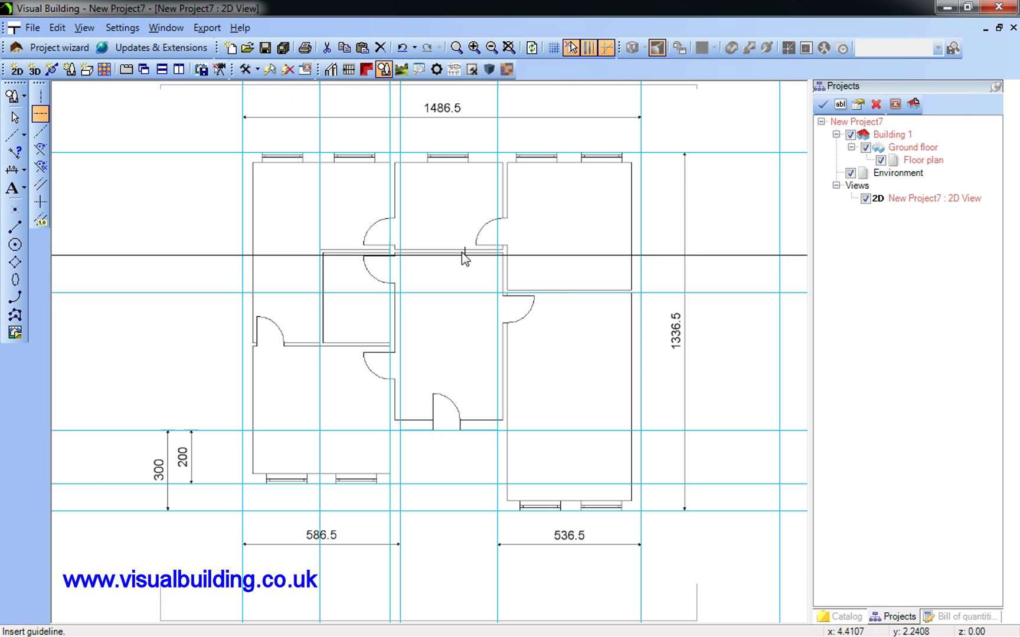
click(461, 251)
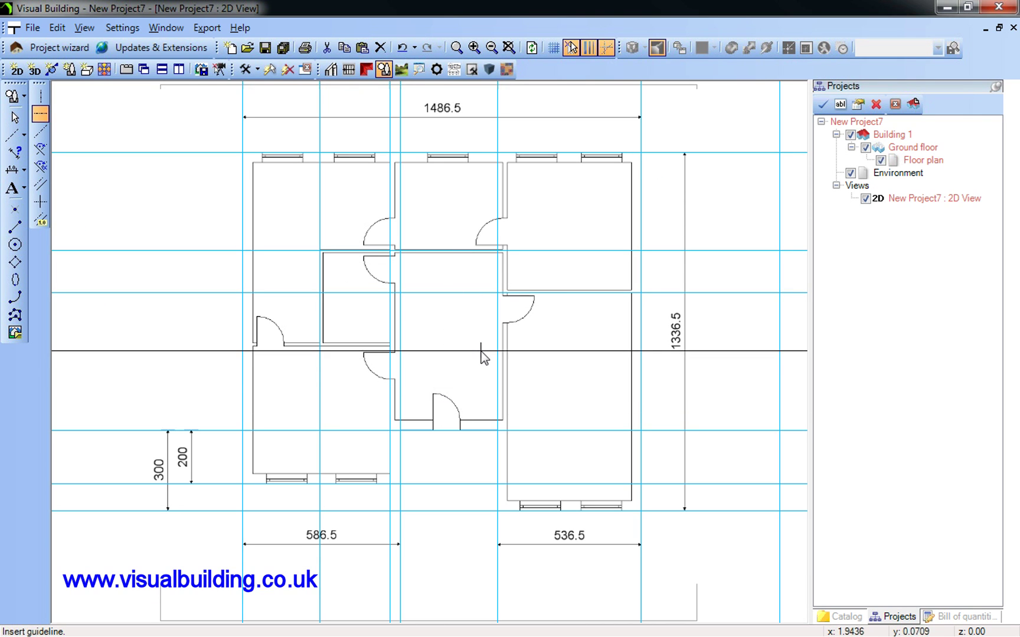
click(332, 69)
click(12, 210)
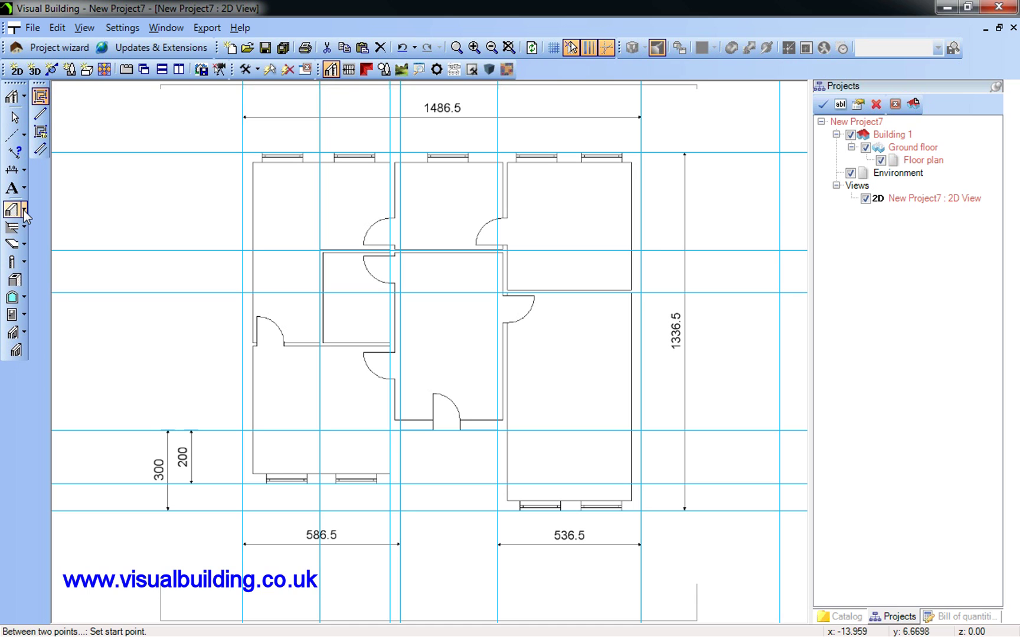
- Trace External Walls from the top-left corner, around the recessed entrance, back to the start
click(24, 211)
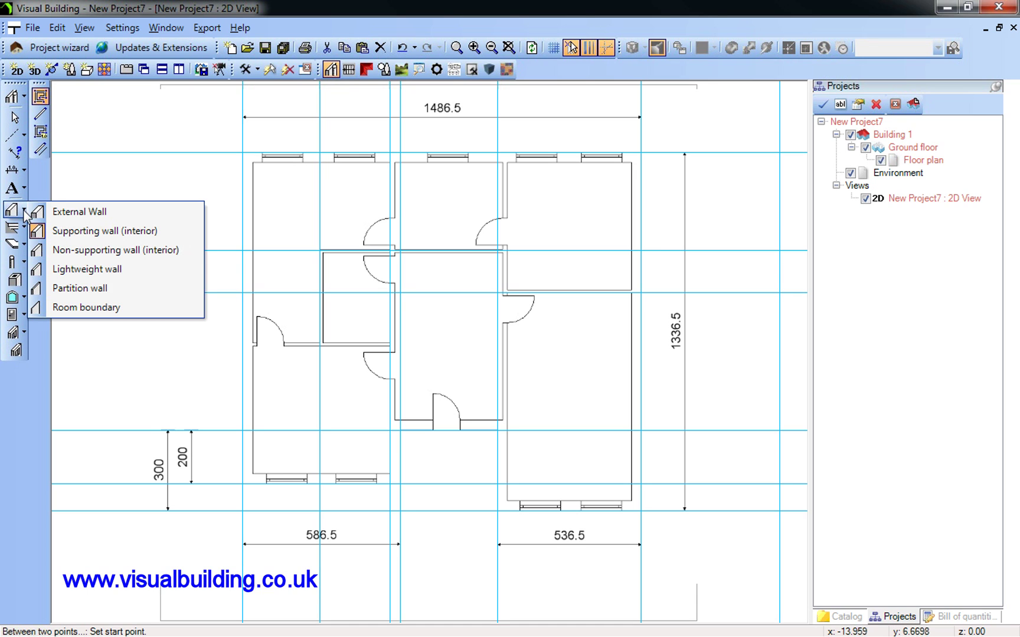
click(53, 210)
click(241, 153)
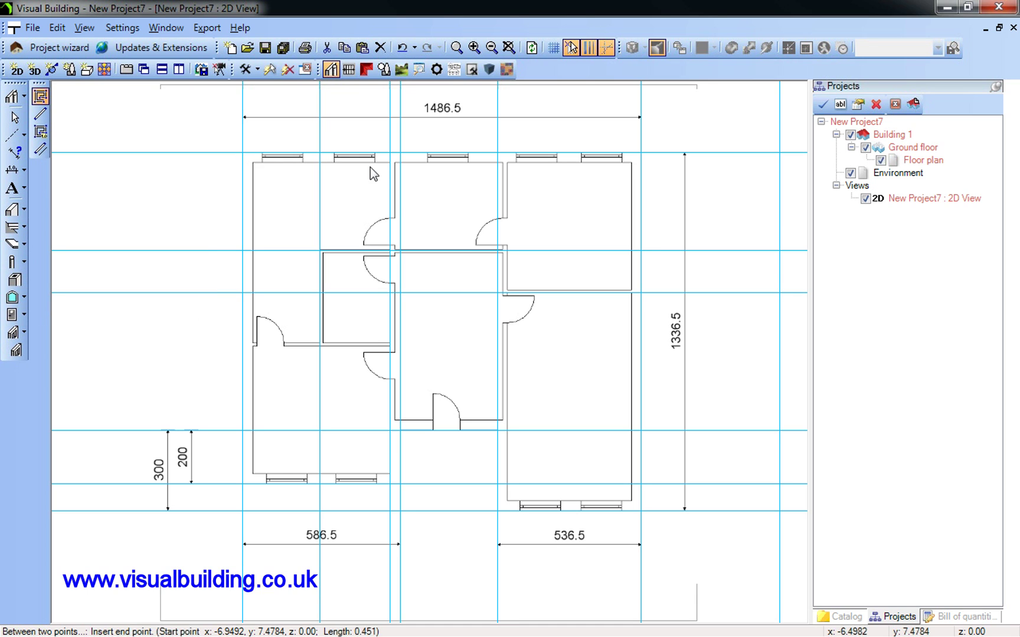
click(640, 154)
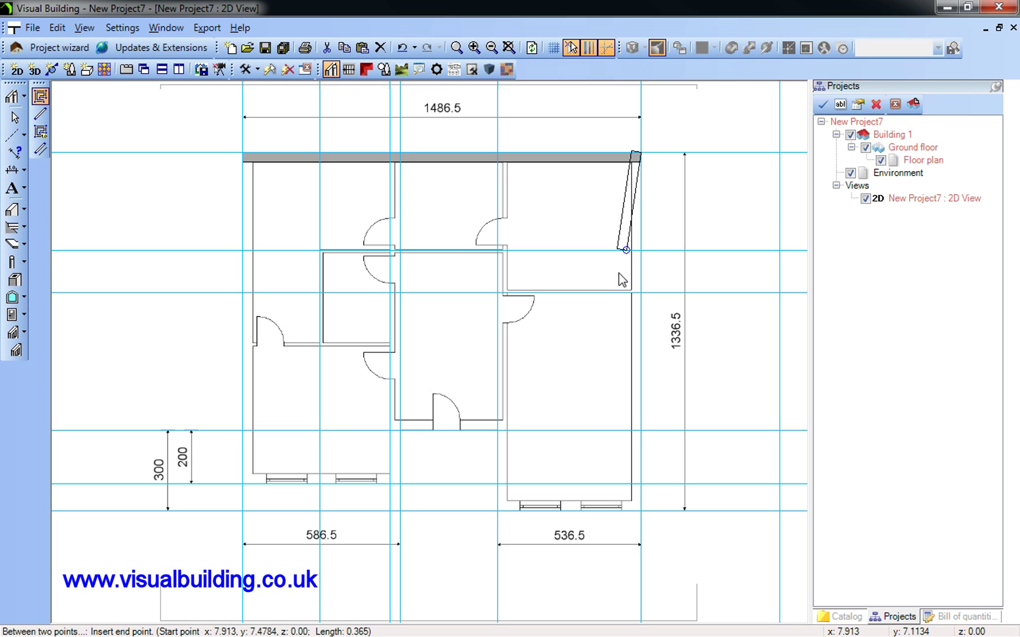
click(640, 509)
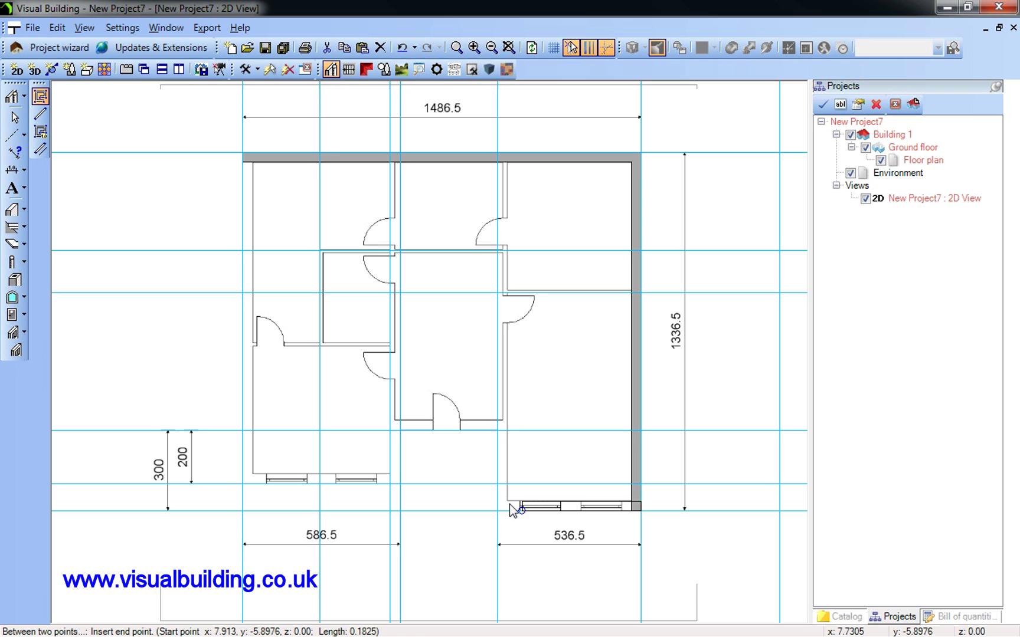
click(497, 509)
click(497, 431)
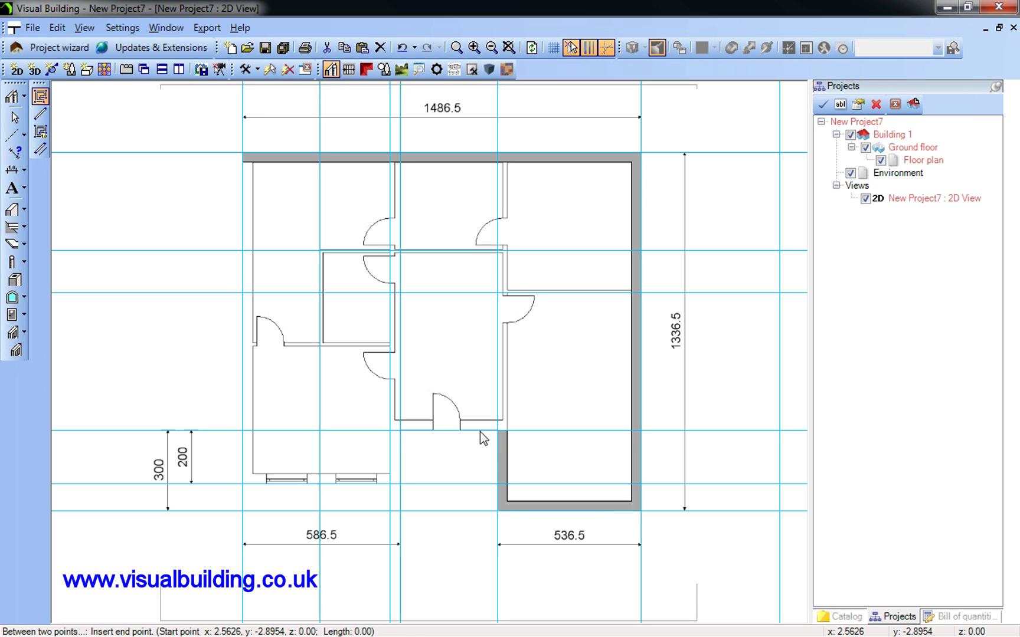
click(398, 431)
click(395, 484)
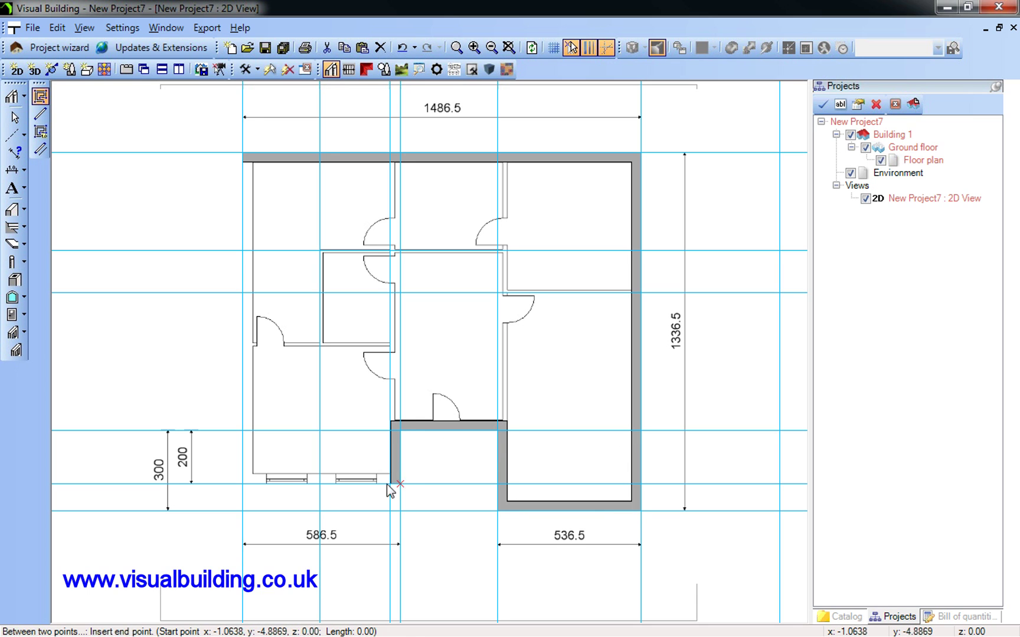
click(246, 484)
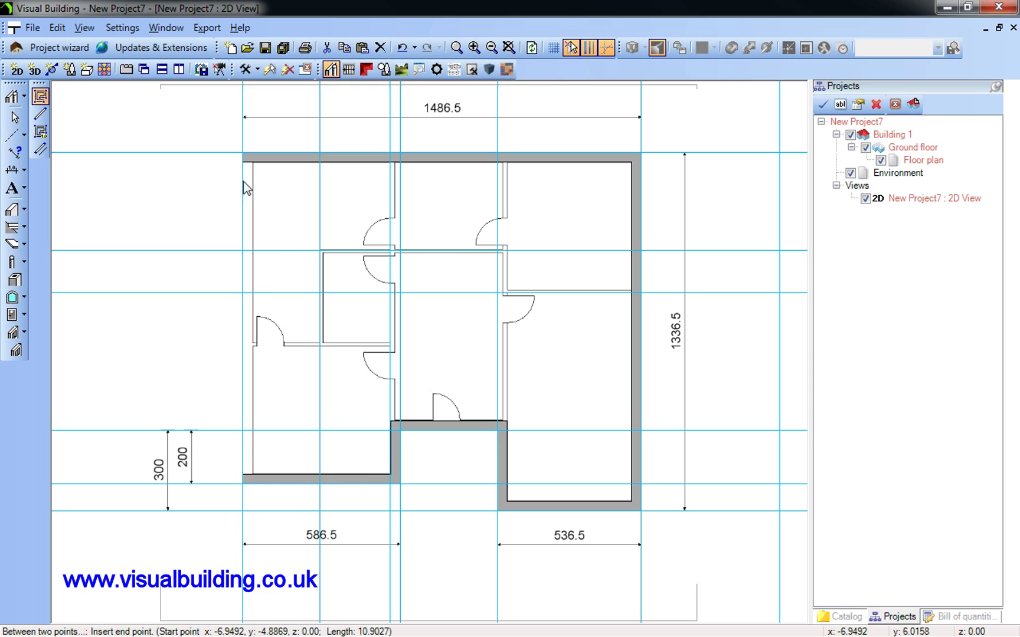
click(244, 158)
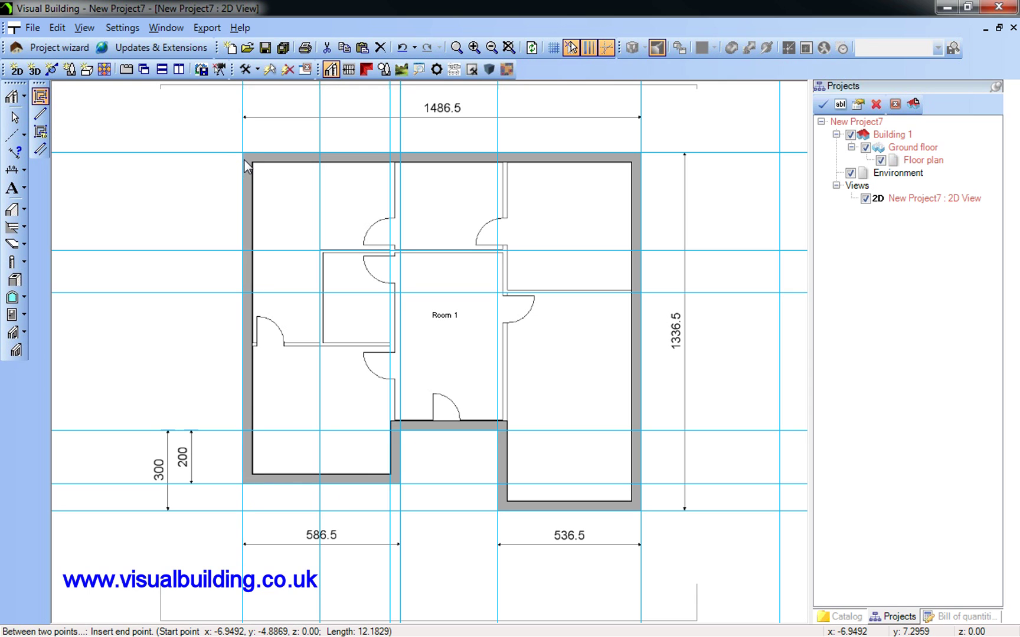
key(Escape)
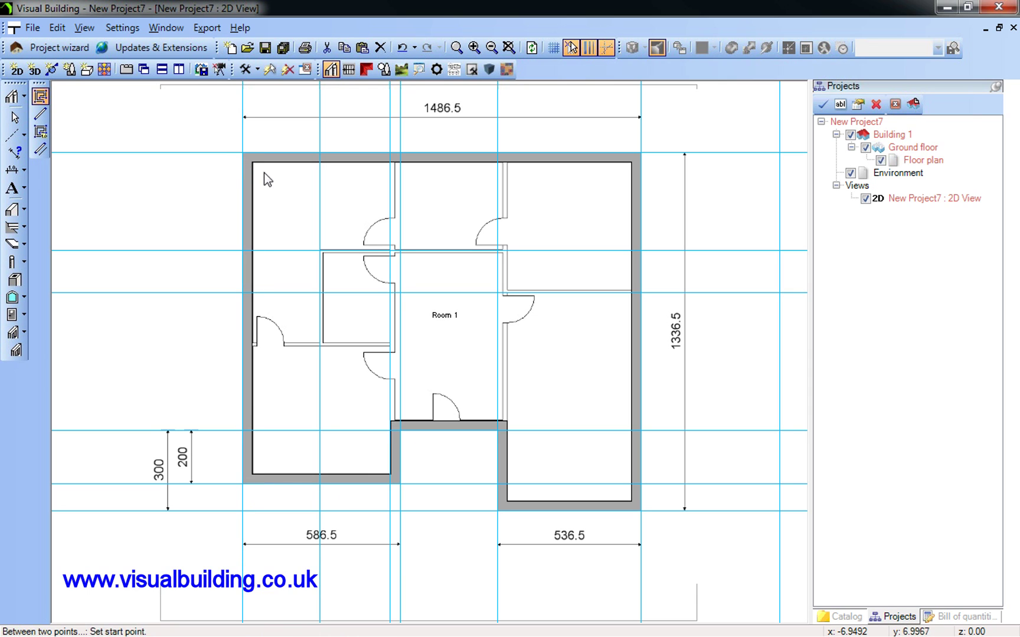
- Select Supporting wall (interior) and review its layer construction in Properties
click(24, 209)
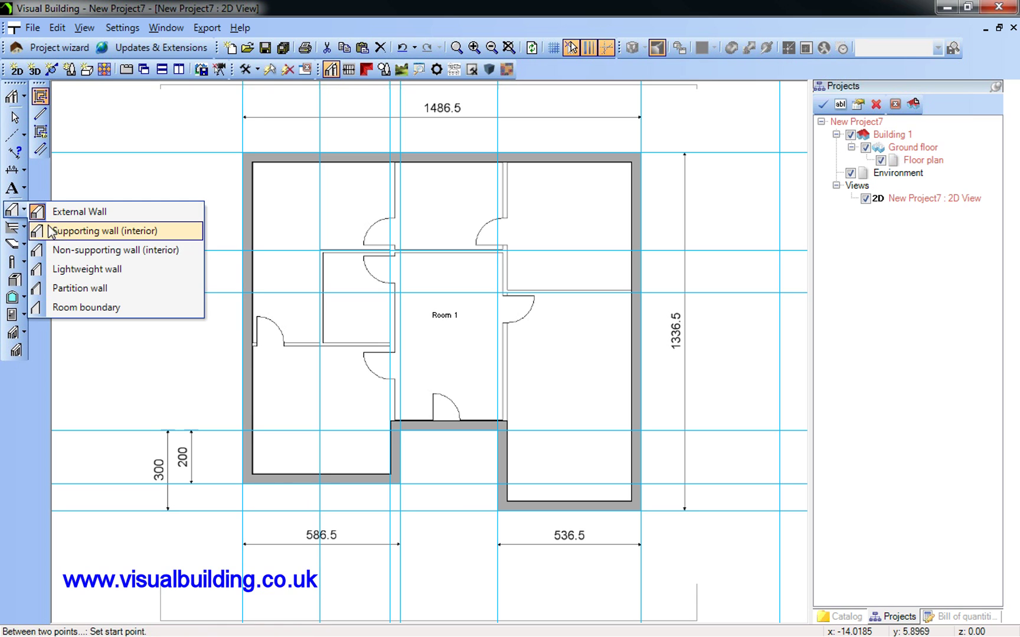
click(63, 229)
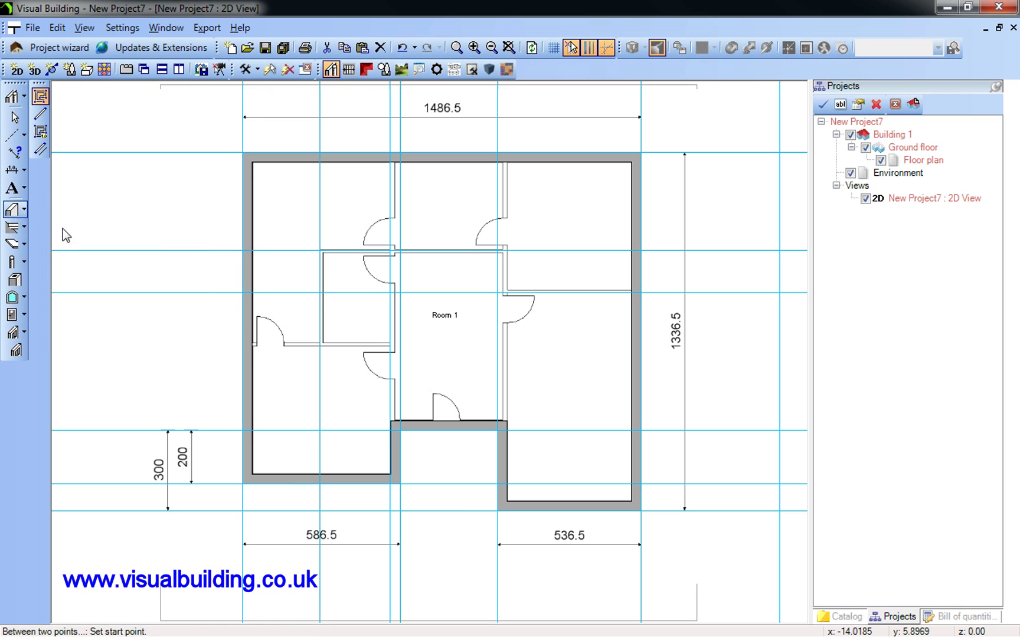
double_click(13, 214)
click(252, 260)
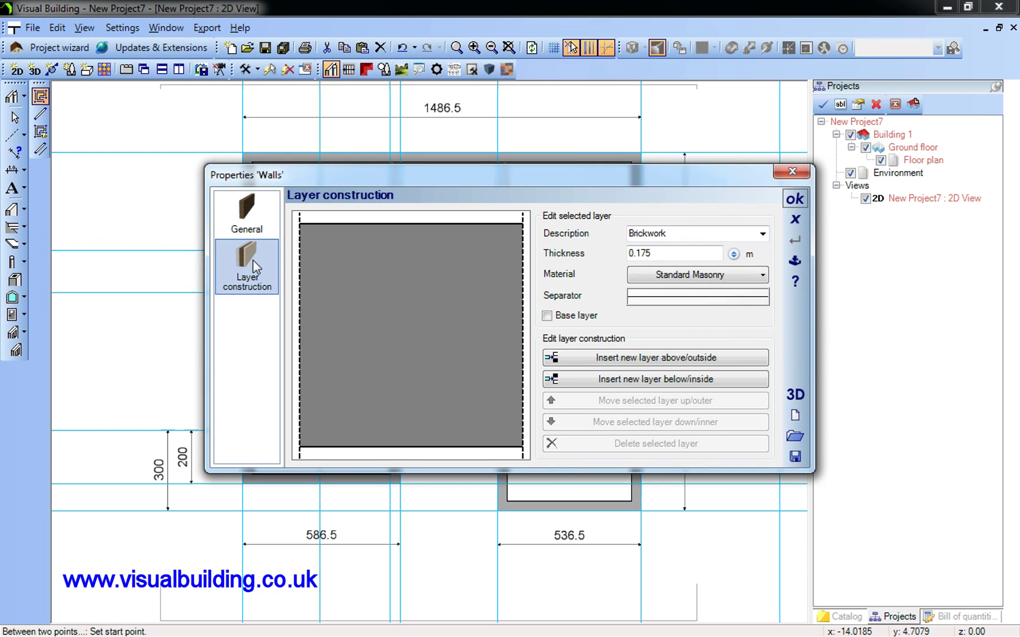
click(794, 199)
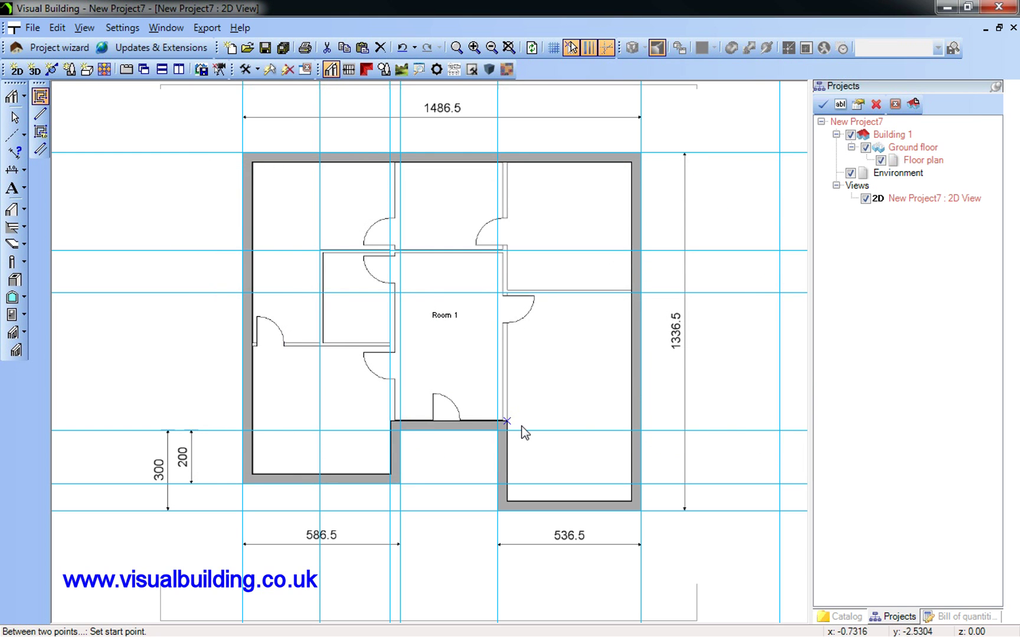
- Draw two interior walls from the recess corners straight up to the top wall
click(493, 421)
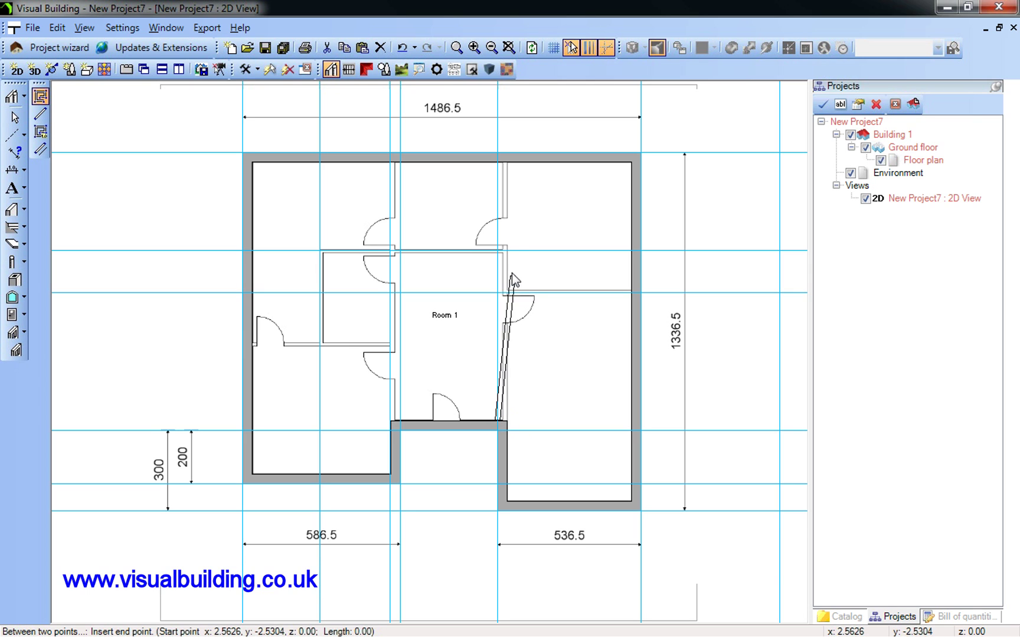
click(497, 163)
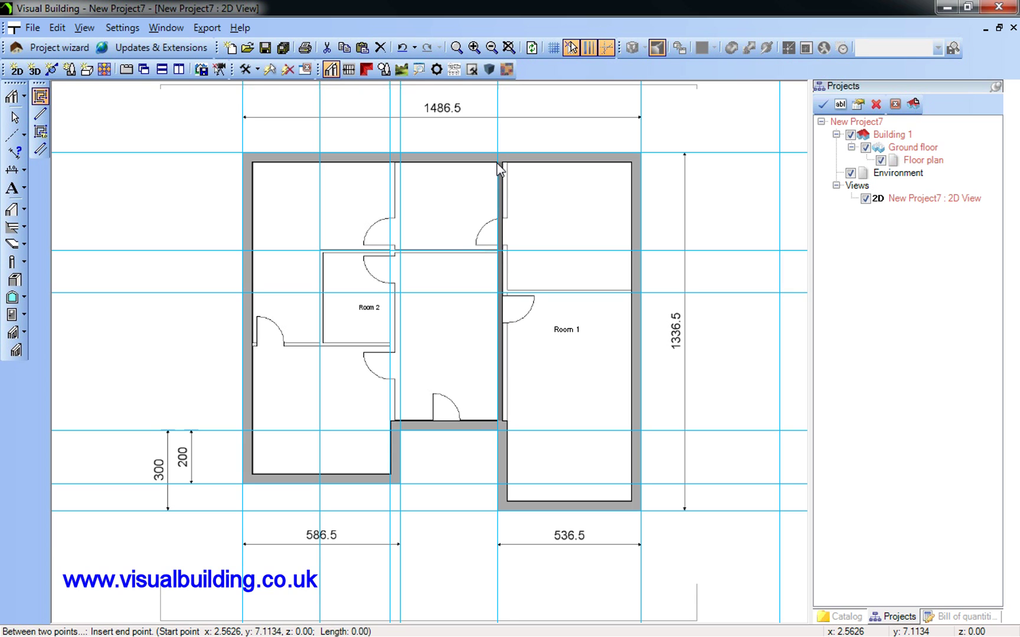
right_click(497, 163)
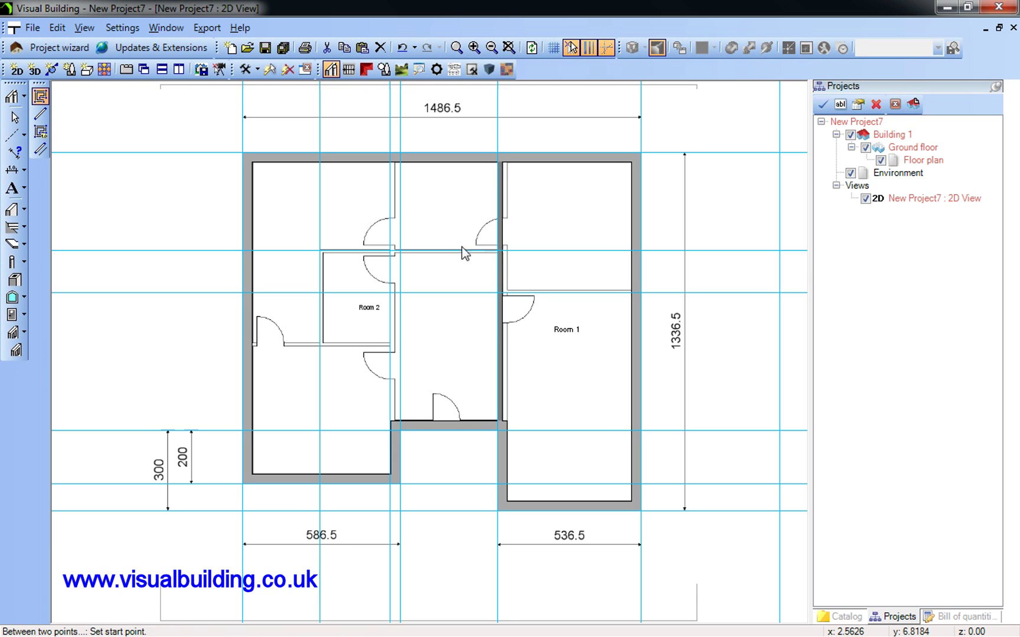
click(392, 420)
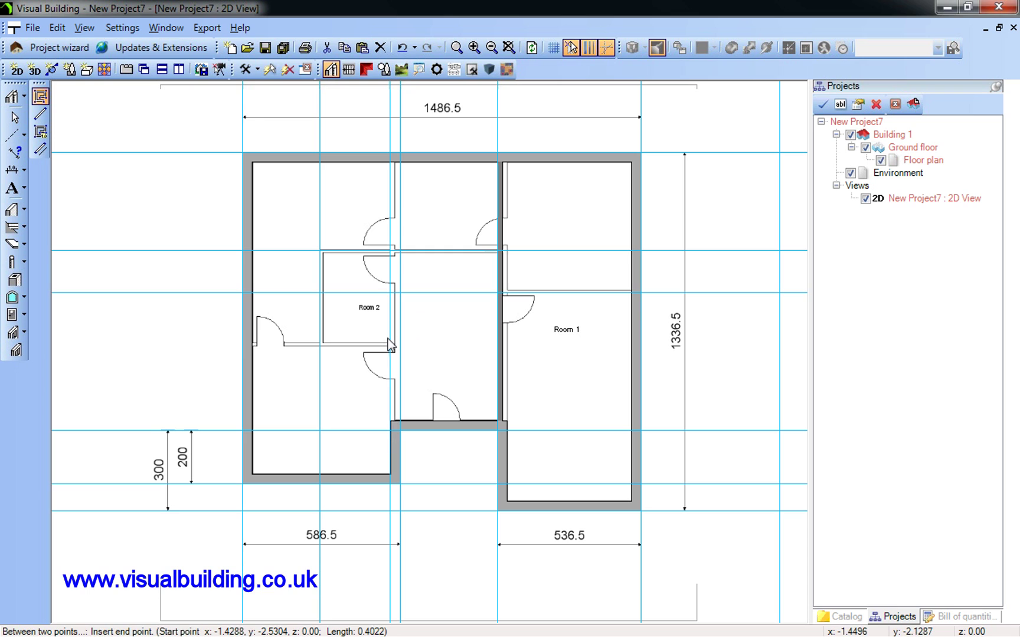
click(392, 163)
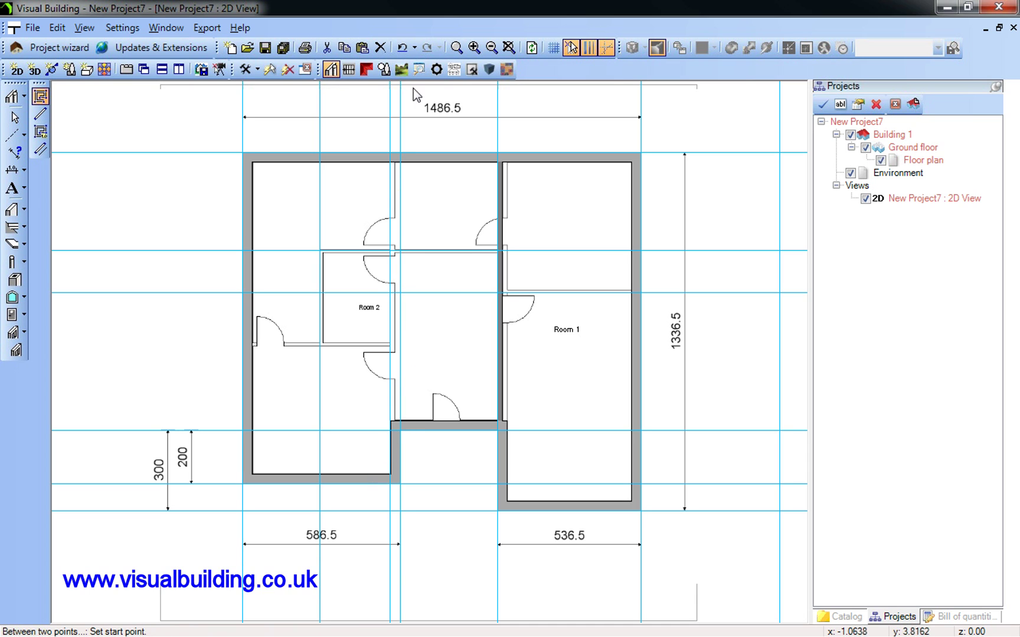
- Draw a supporting wall from the top exterior wall down to the bottom wall, forming Room 3
click(474, 49)
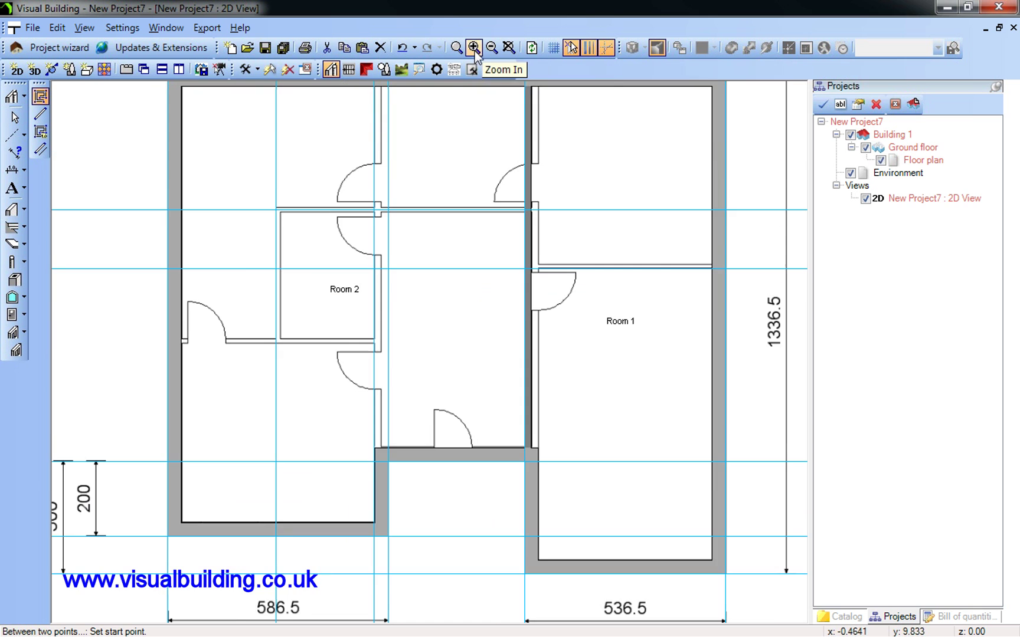
scroll(415, 196, up, 4)
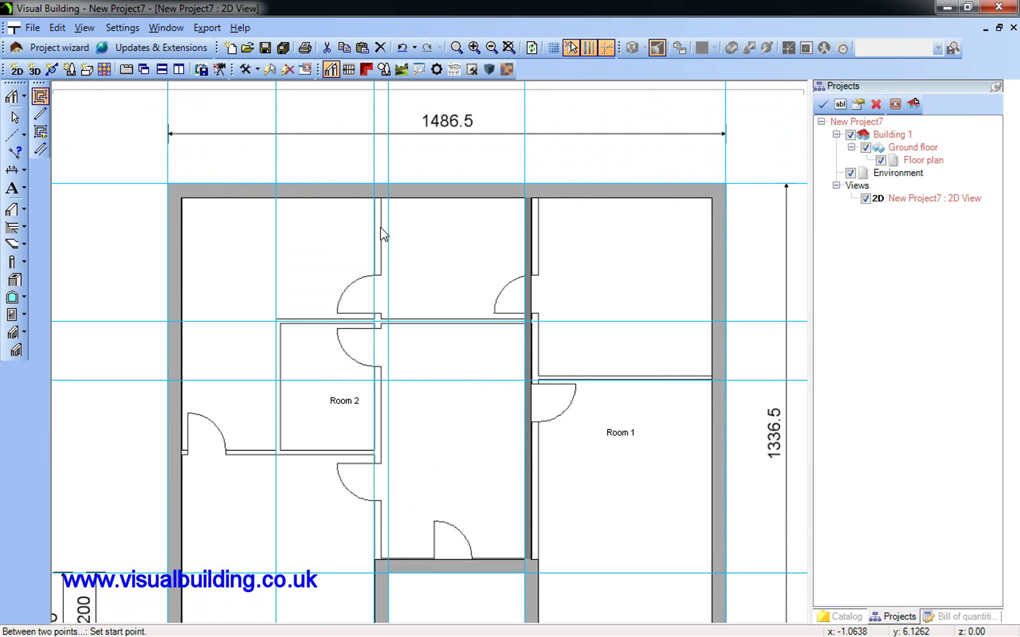
scroll(380, 234, down, 1)
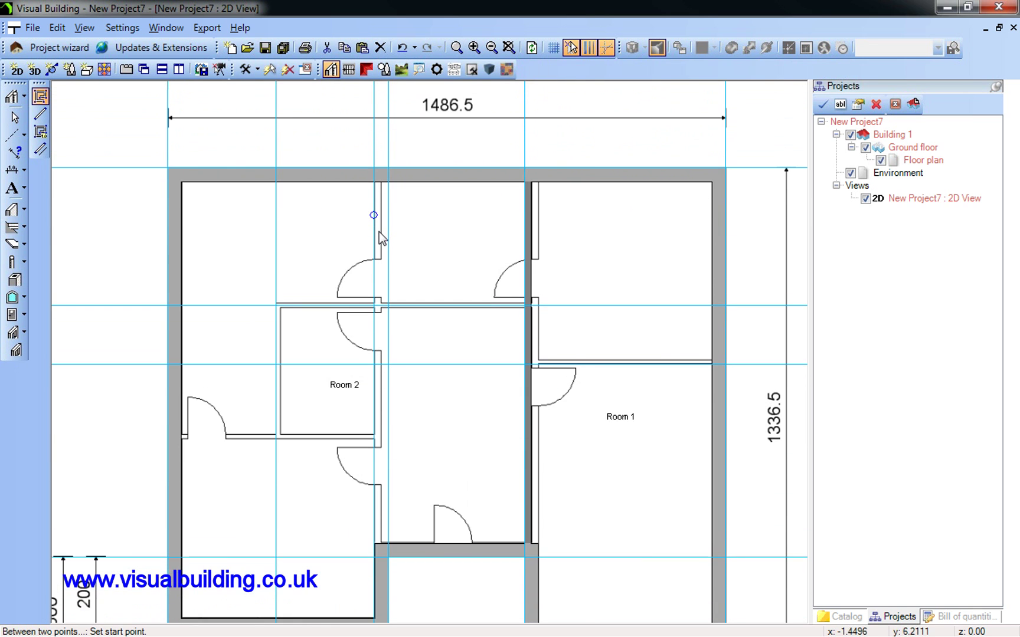
click(373, 183)
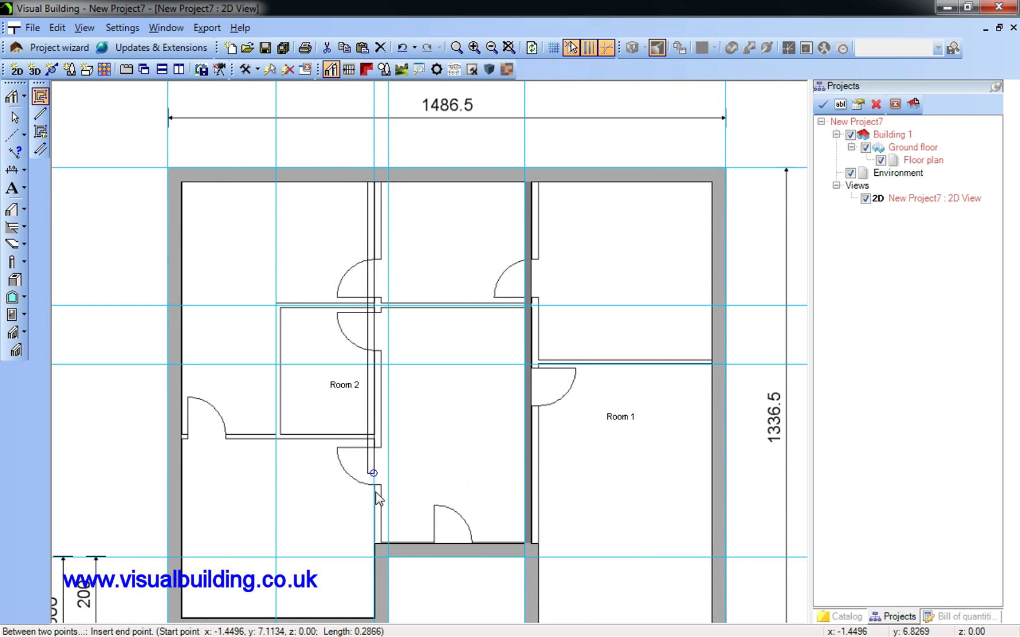
click(377, 547)
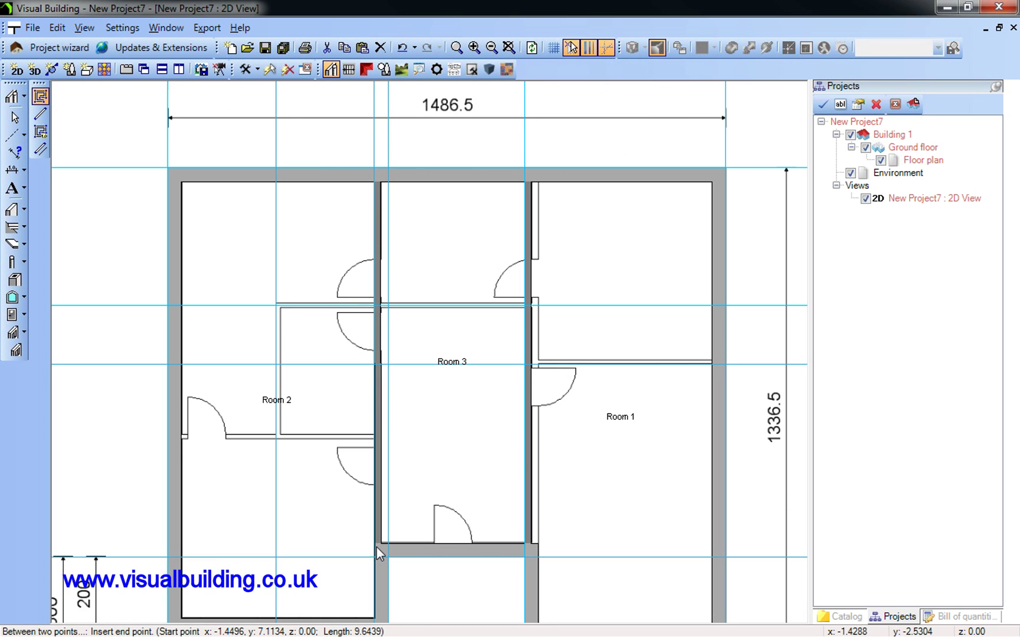
key(Escape)
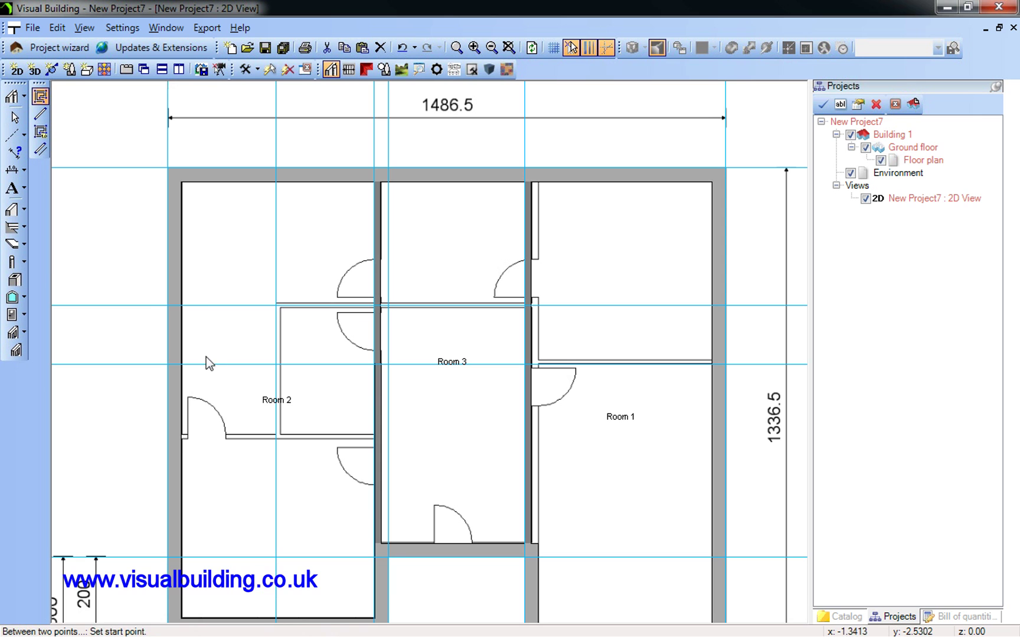
- Choose Non-supporting wall (interior) and set its Brickwork material's 2D fill colour to DarkGray
click(24, 209)
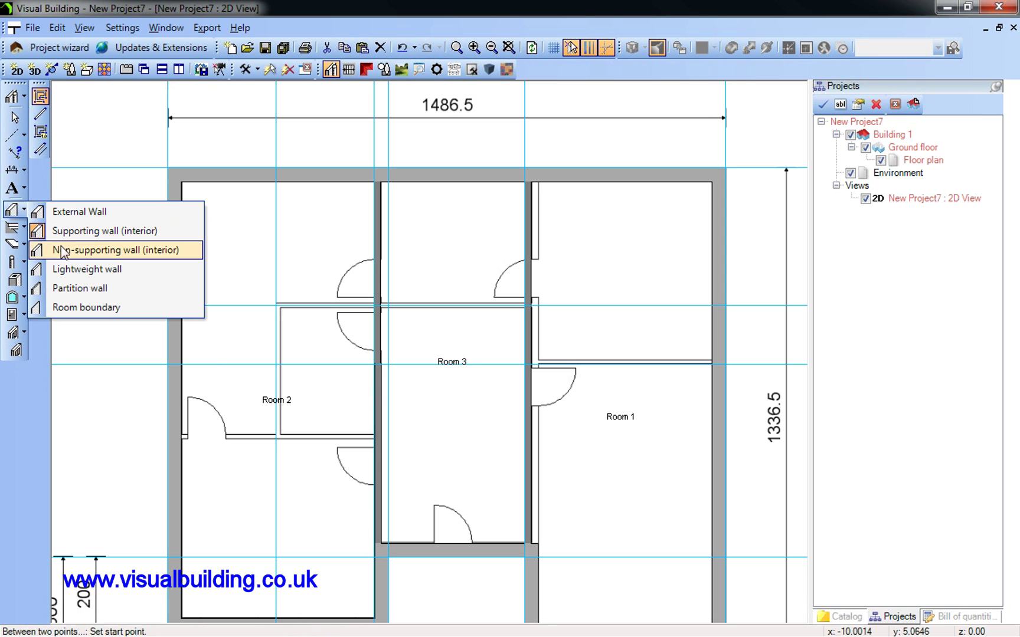
click(63, 249)
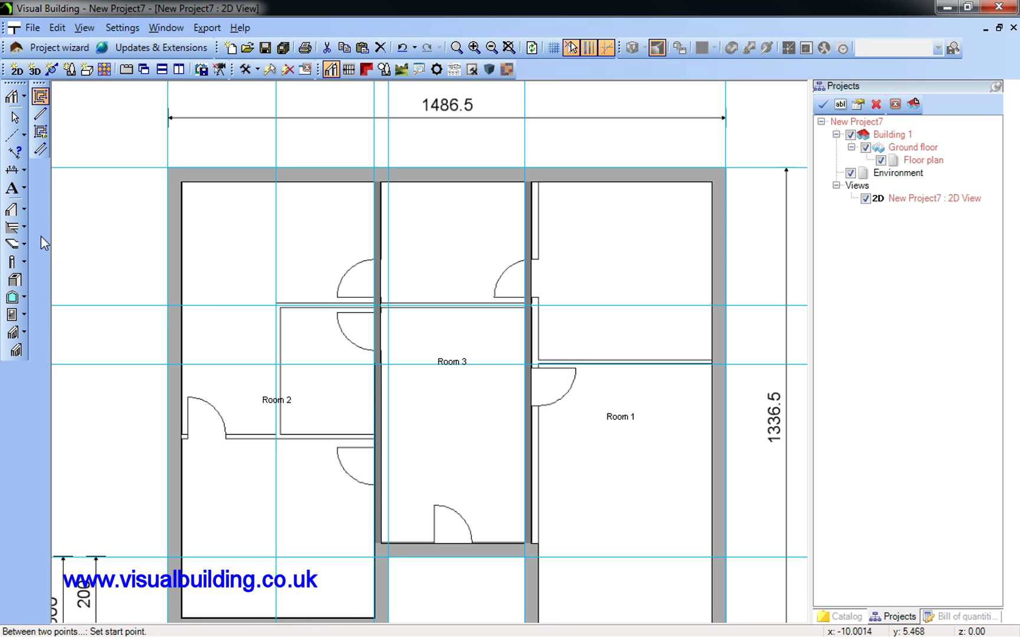
double_click(13, 210)
click(231, 282)
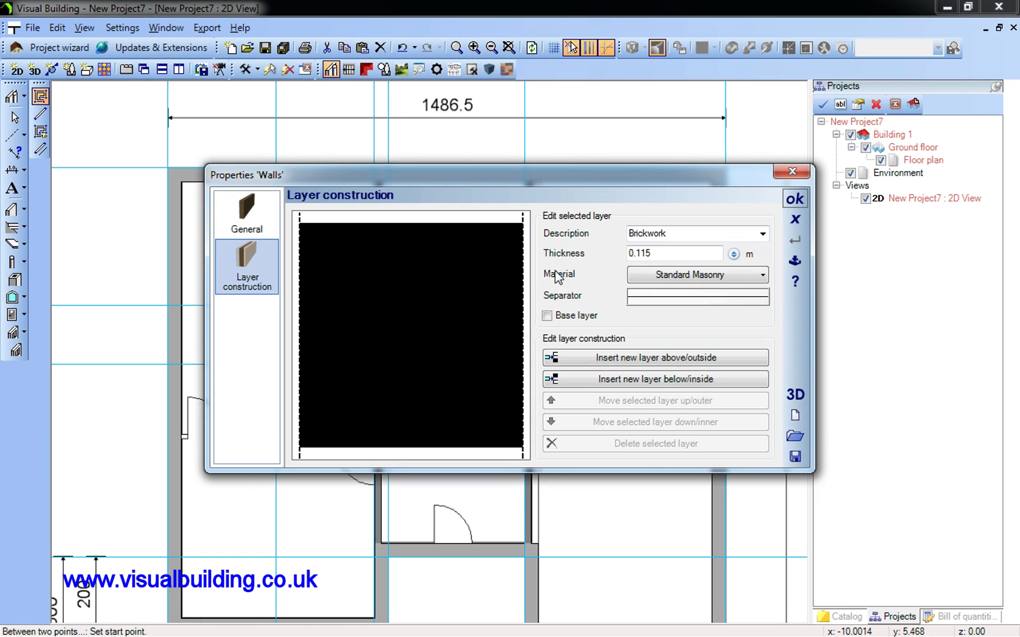
click(680, 276)
click(298, 229)
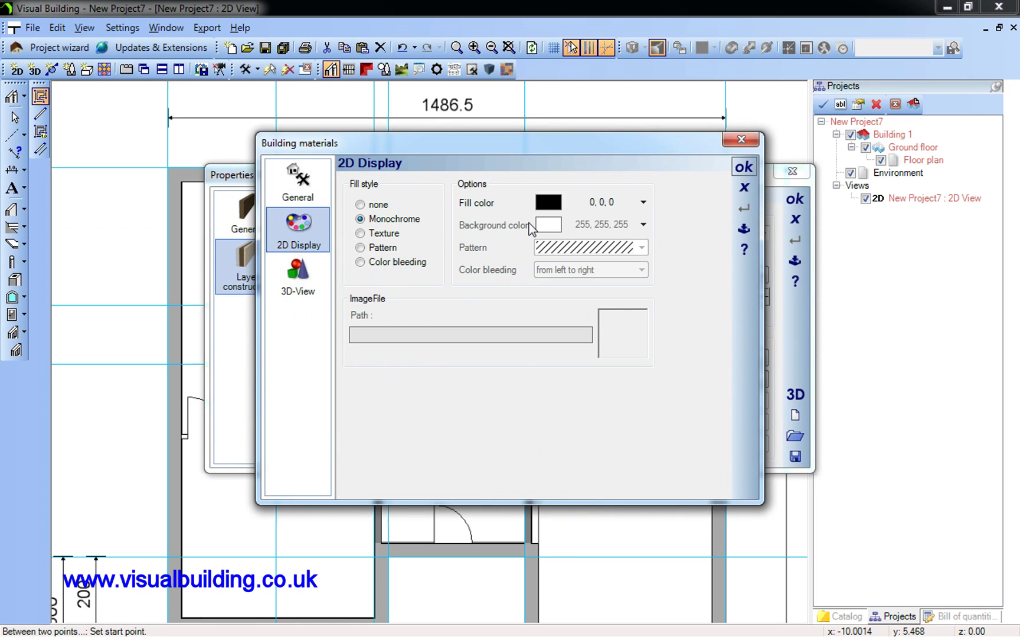
click(642, 202)
click(644, 224)
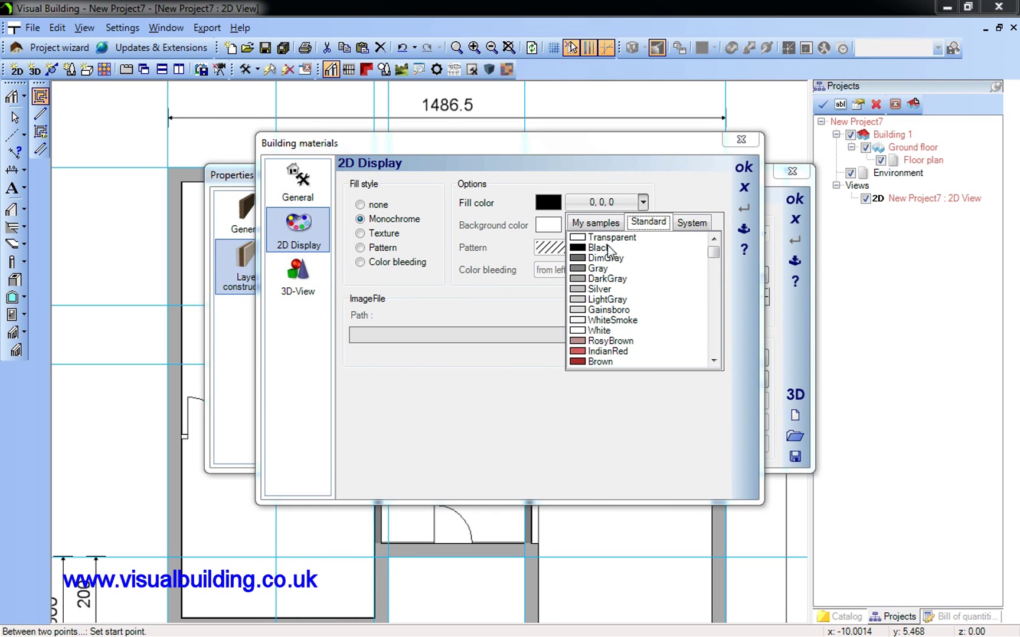
click(599, 280)
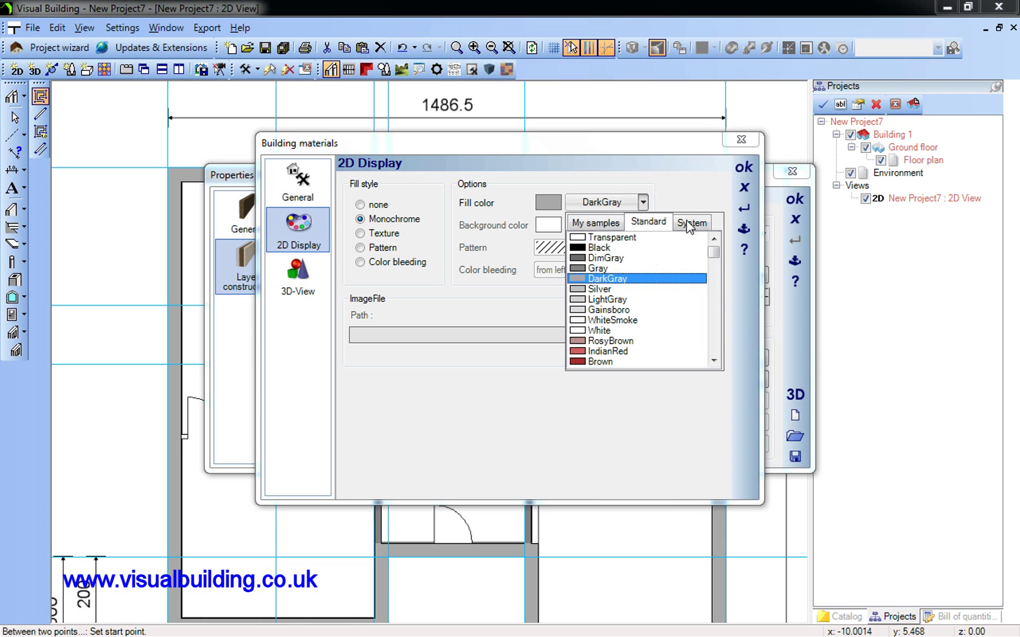
click(744, 168)
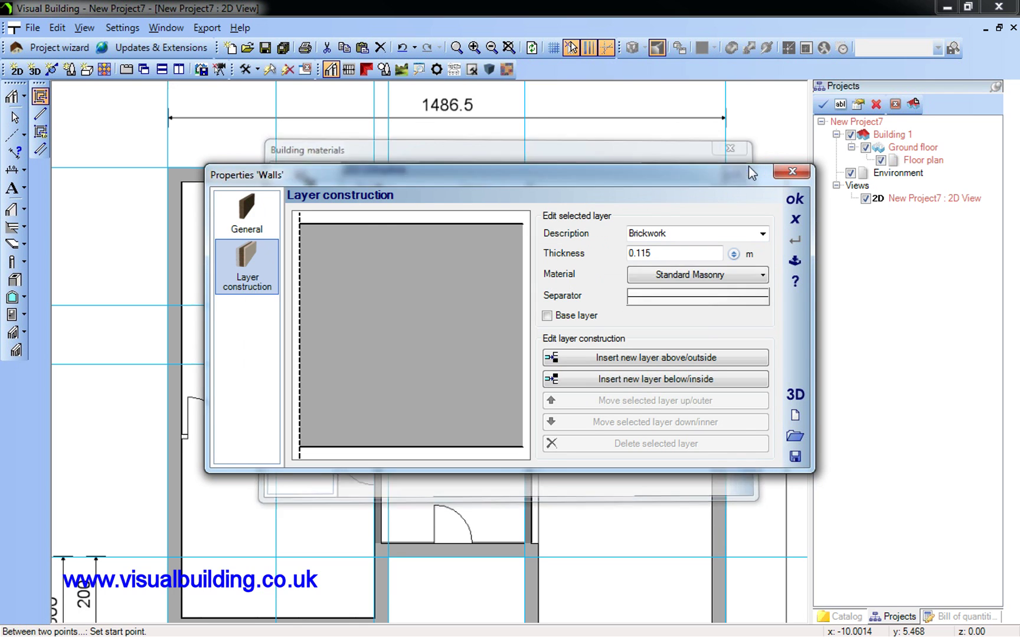
click(794, 200)
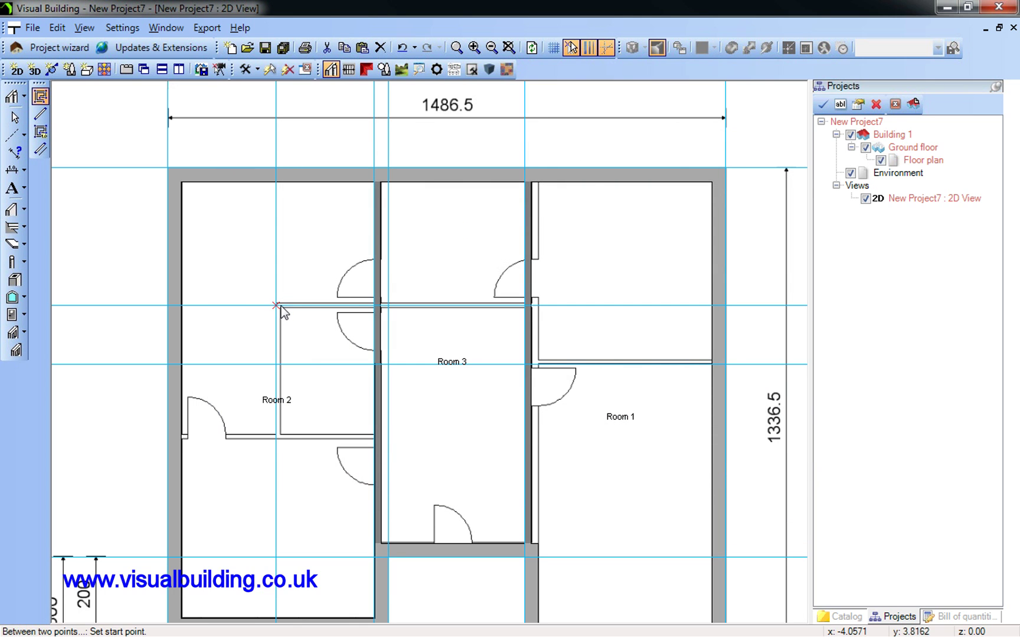
- Draw non-supporting walls beneath Room 2 to Room 3 and across the small room's top edge
click(186, 440)
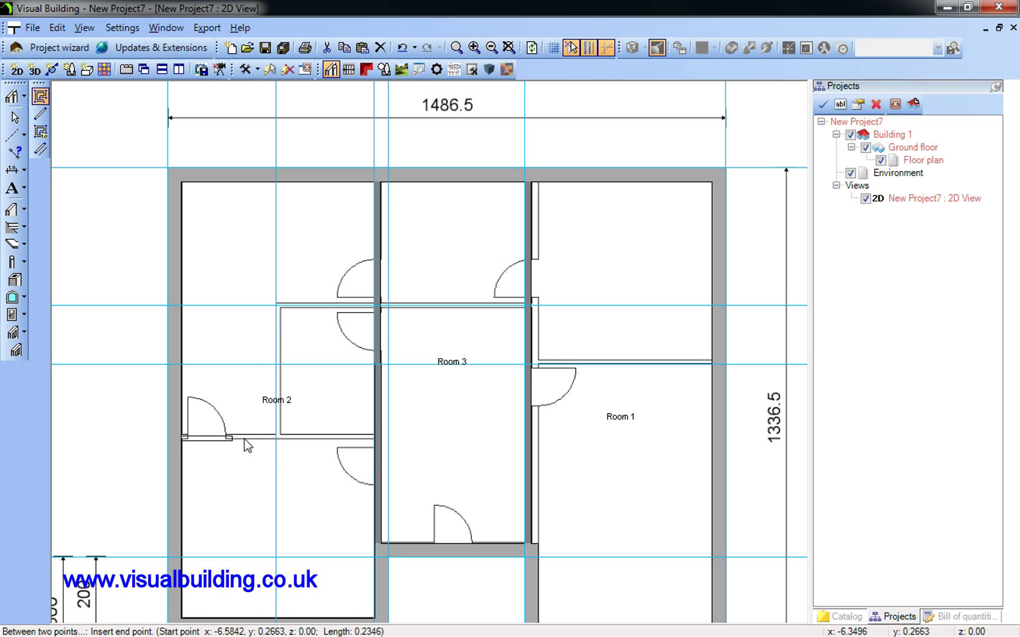
click(374, 439)
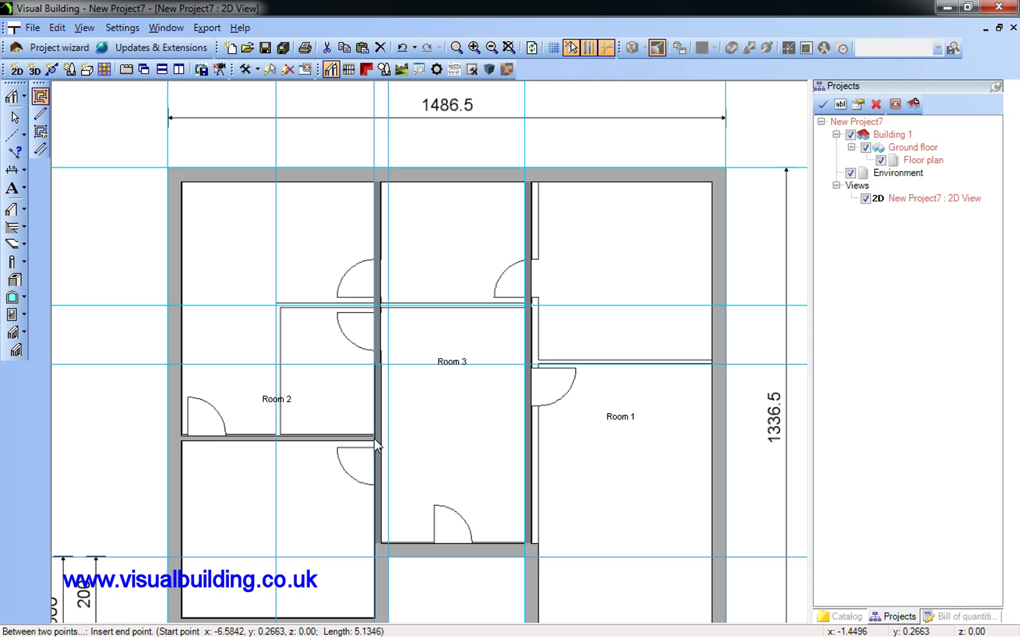
key(Escape)
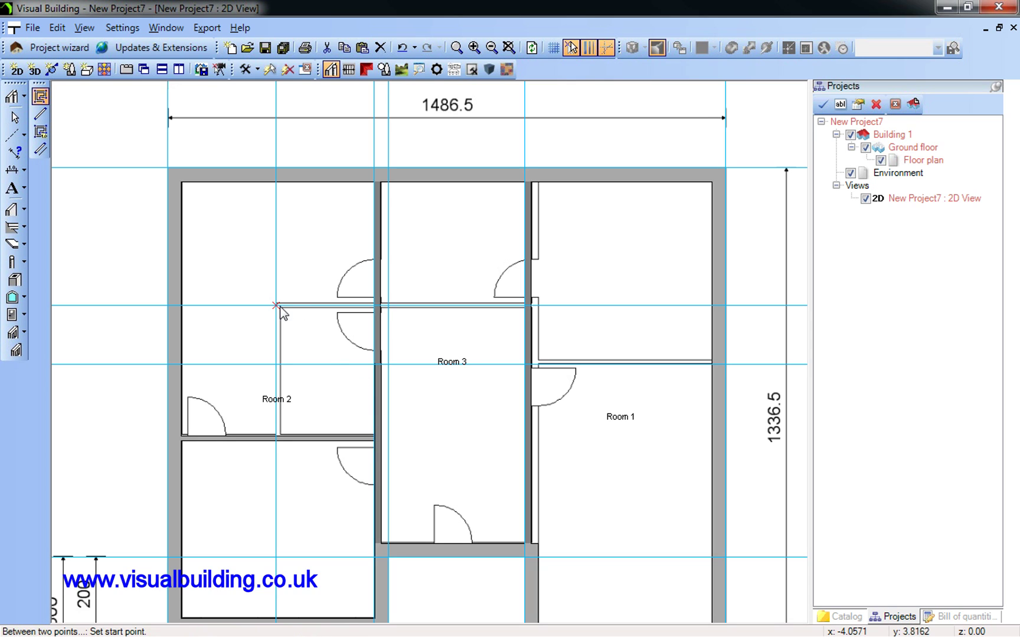
click(279, 306)
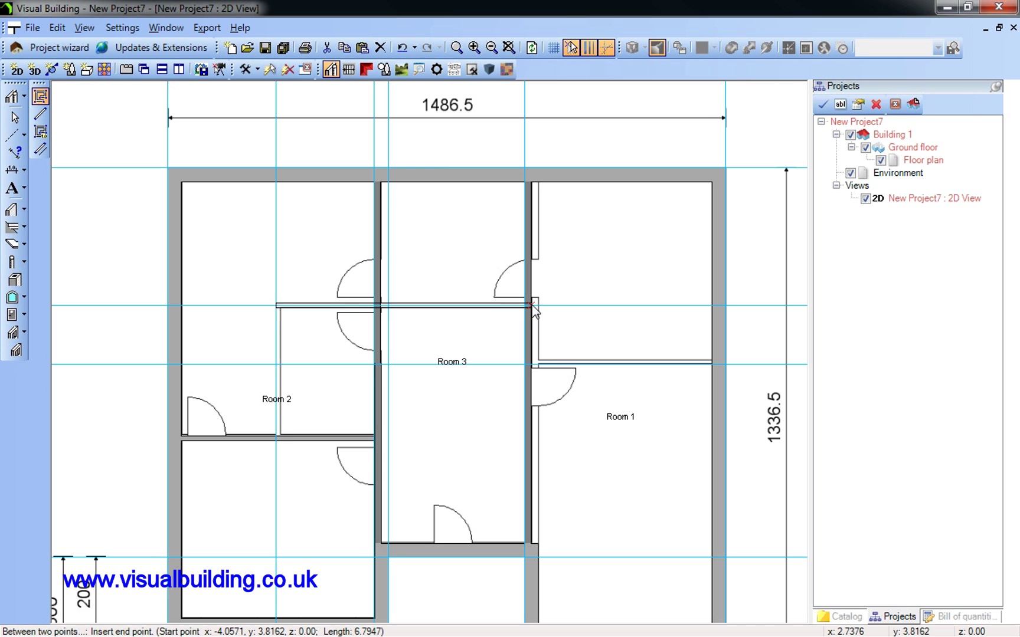
click(532, 306)
key(Escape)
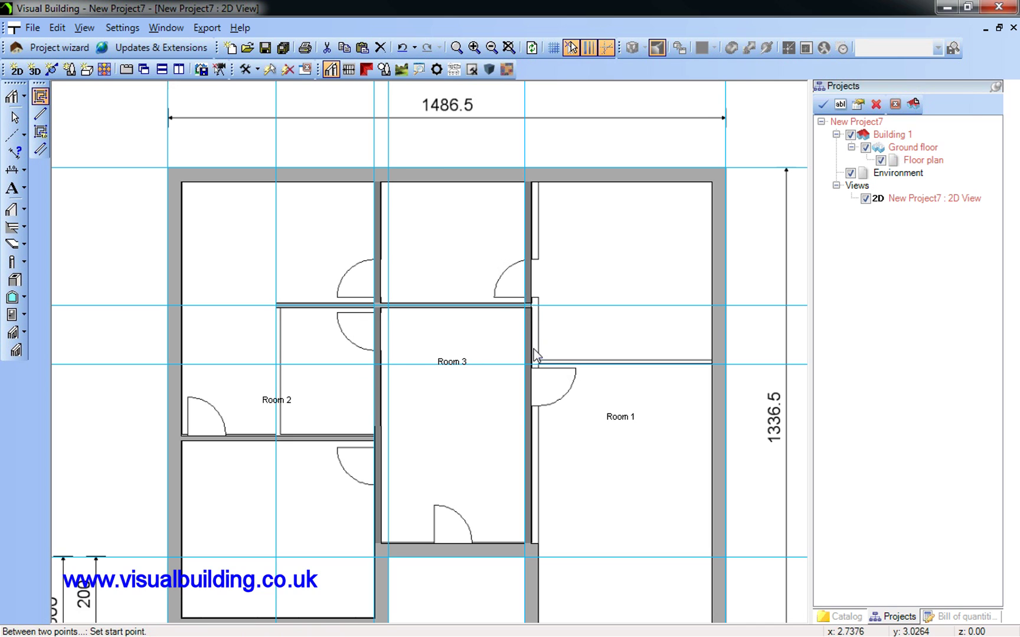
- Add a vertical wall creating Room 4 and a wall splitting Room 1 to the exterior
click(273, 307)
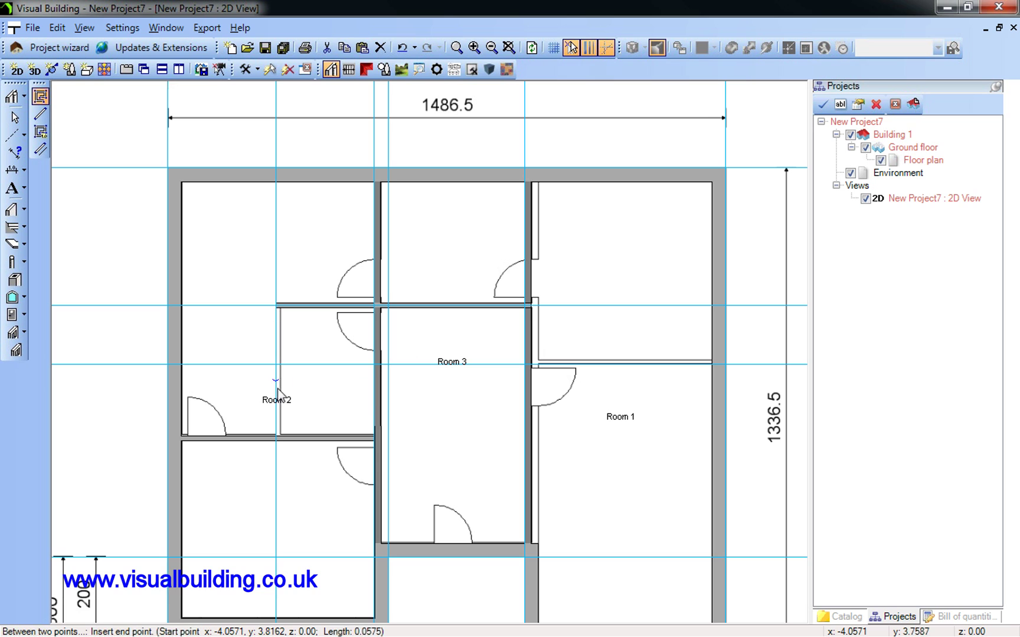
click(275, 435)
key(Escape)
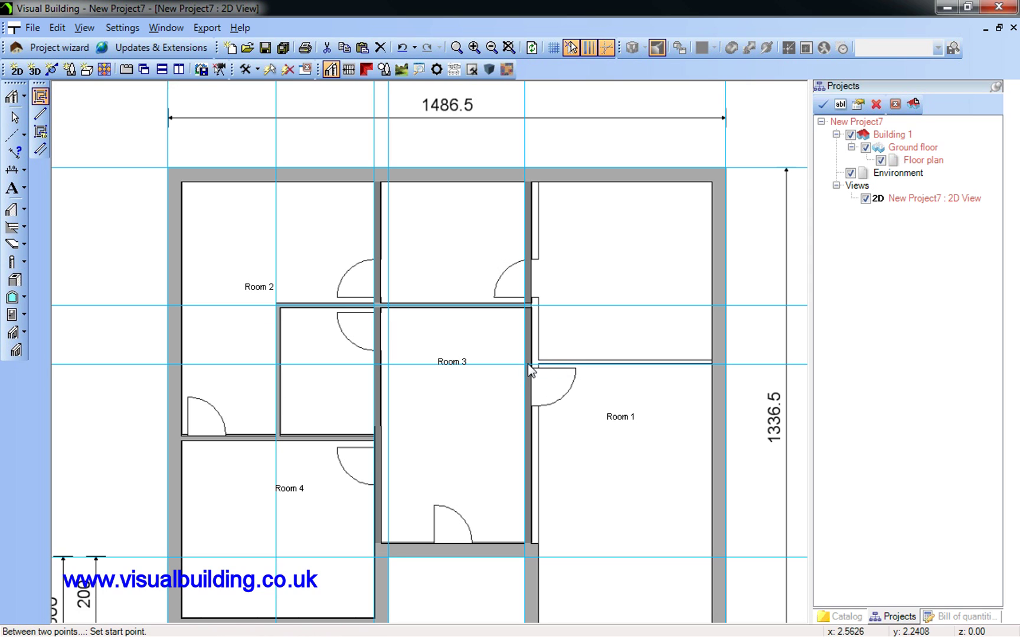
click(530, 364)
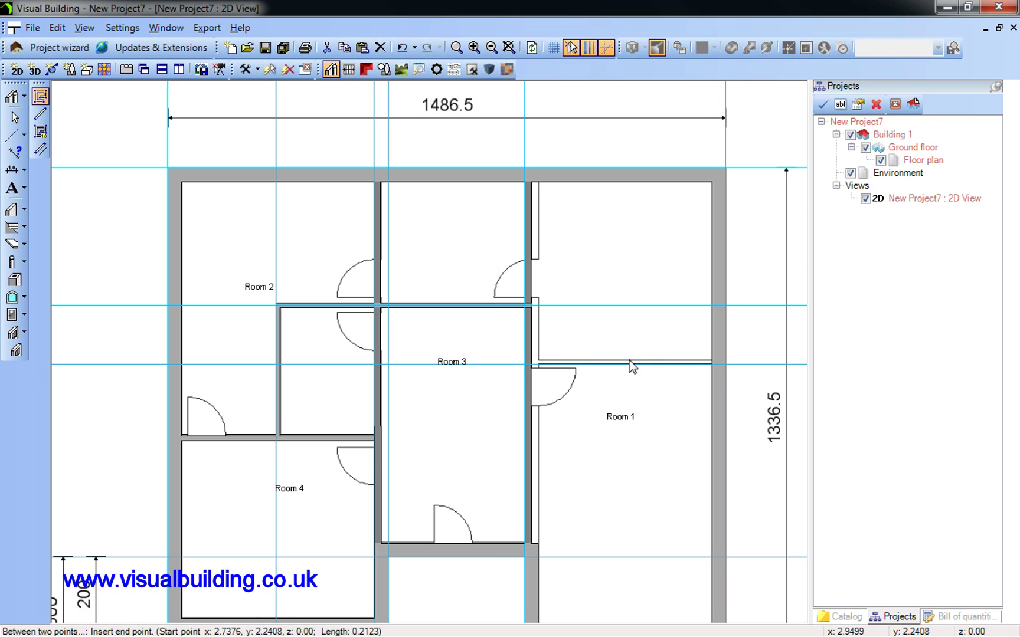
click(714, 362)
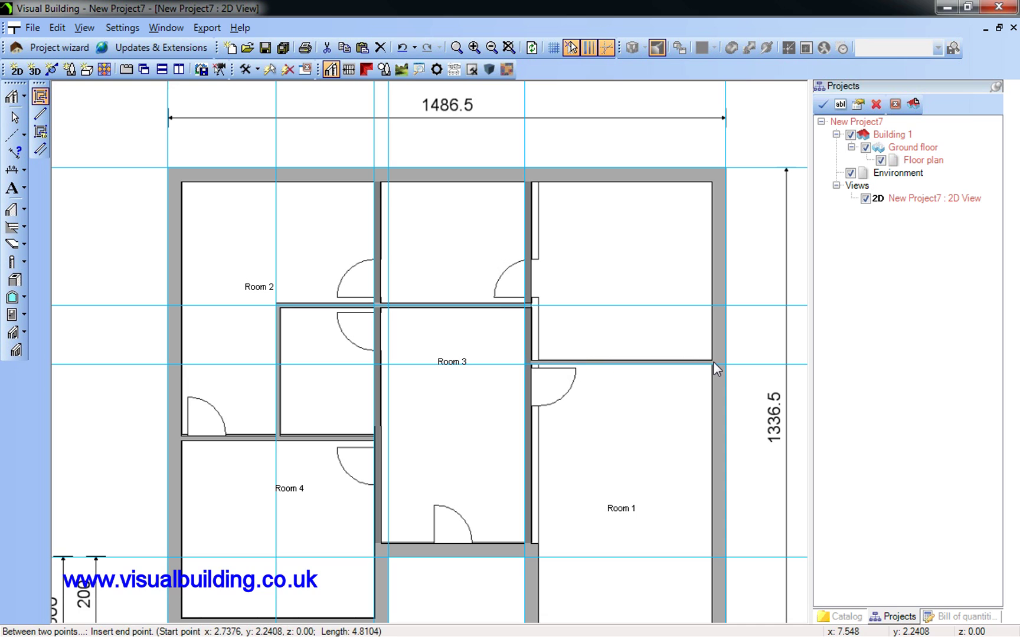
key(Escape)
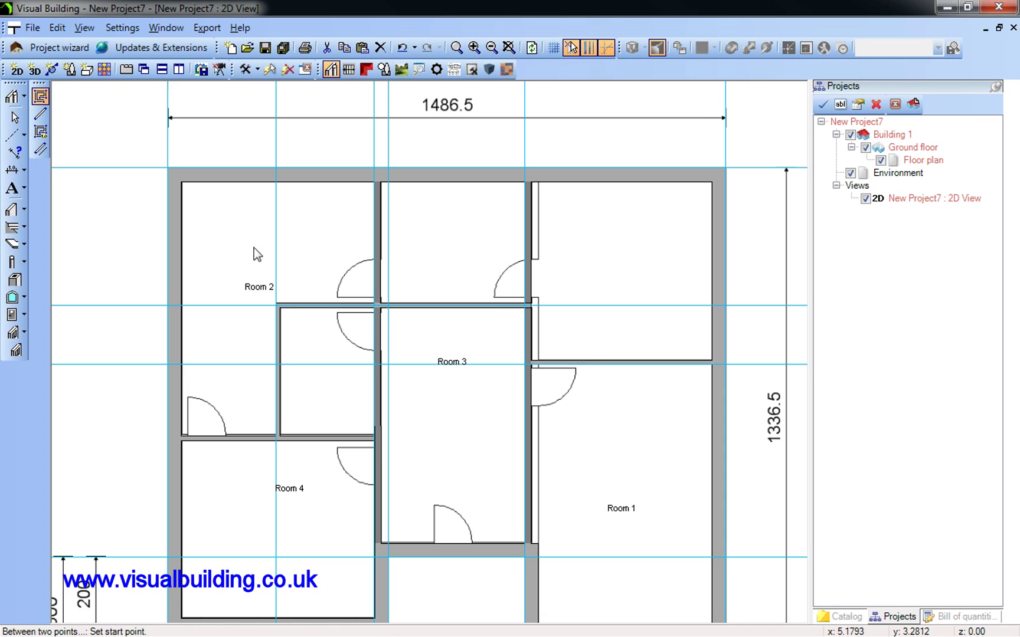
click(14, 118)
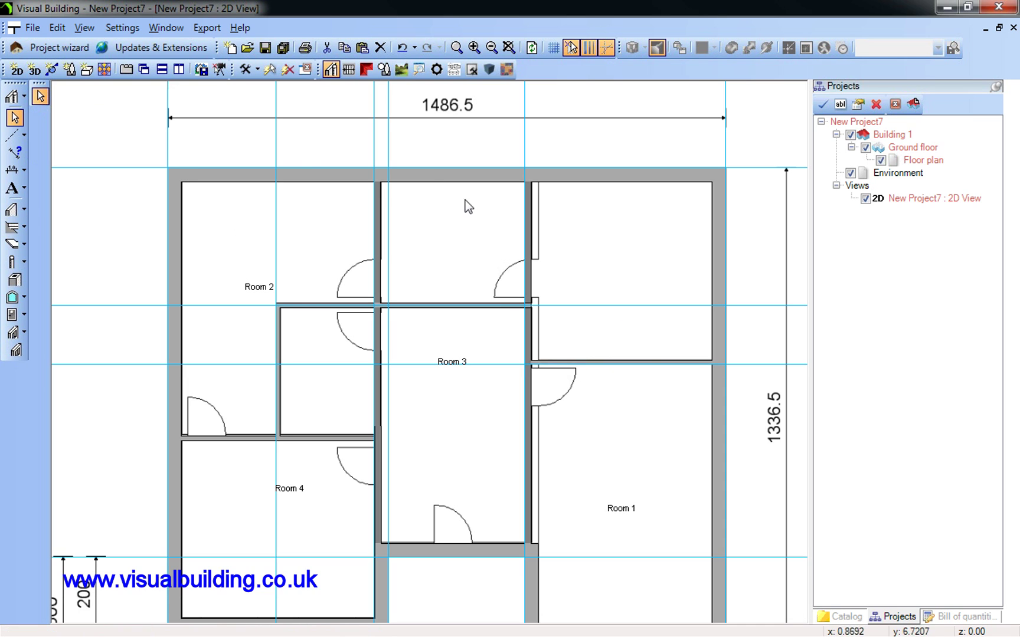
- Show the building in a new 3D view, zoomed out and orbited to a top-down angle
click(528, 239)
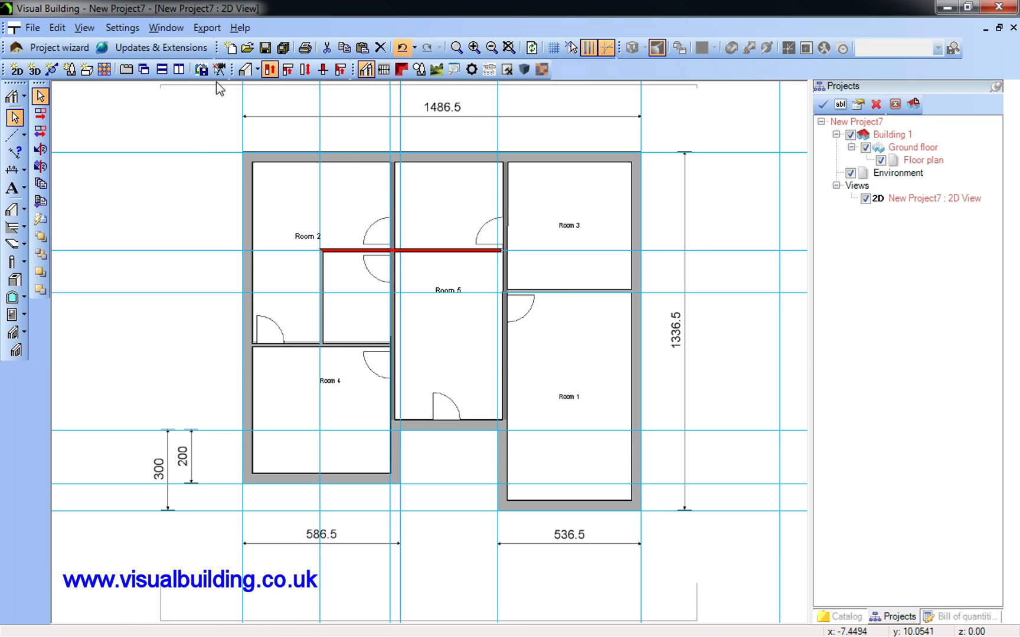
click(34, 72)
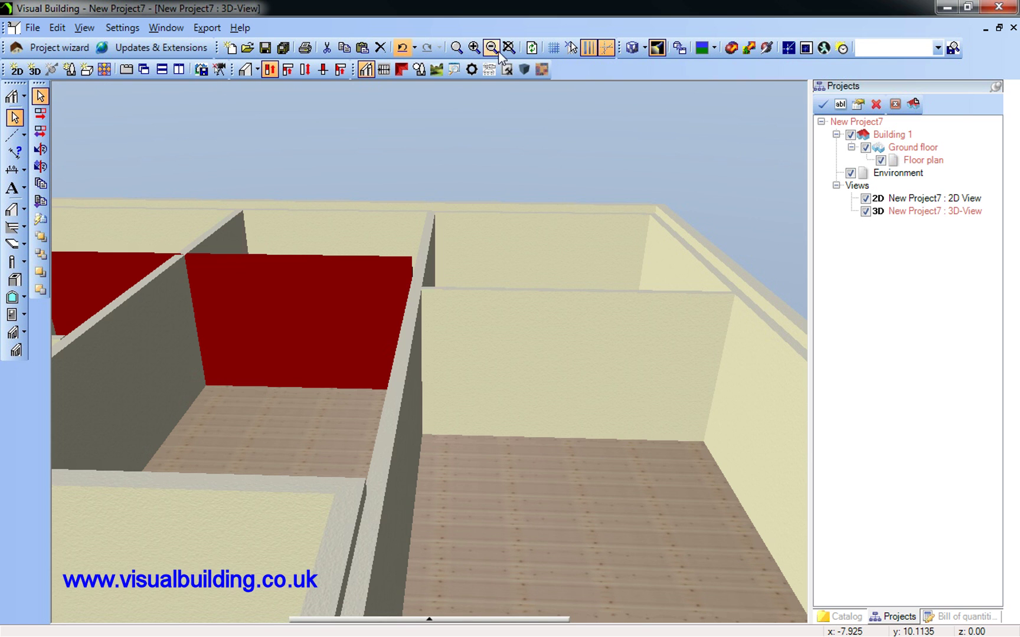
click(509, 47)
click(205, 189)
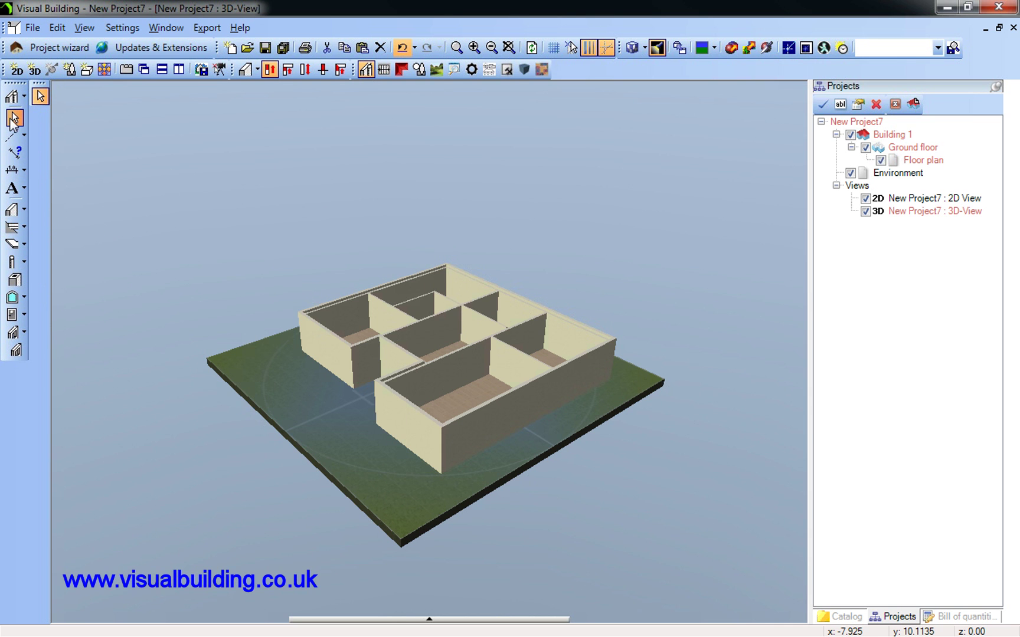
drag(158, 217, 584, 237)
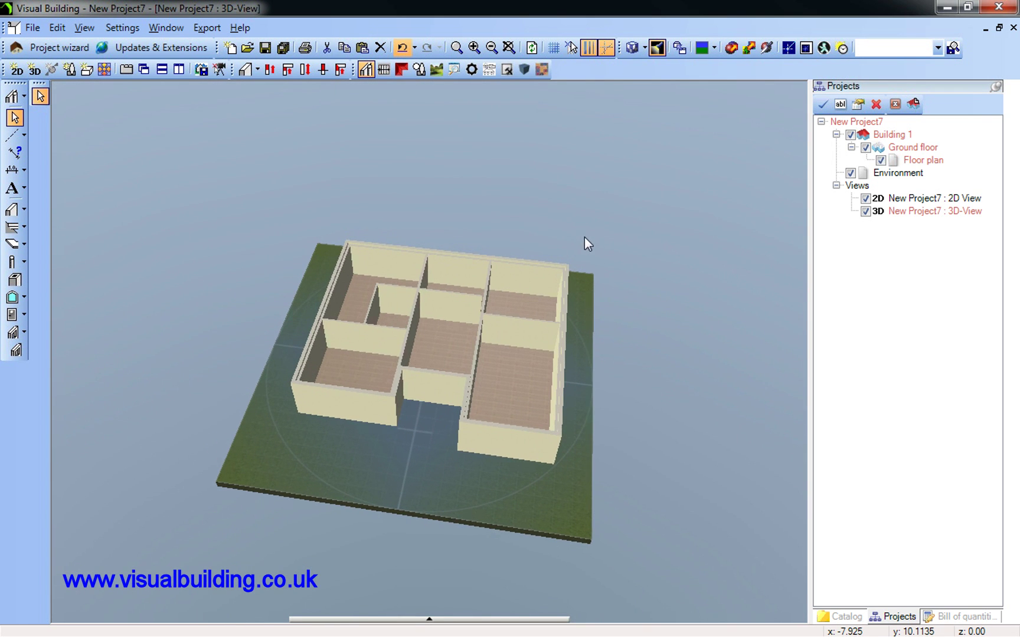